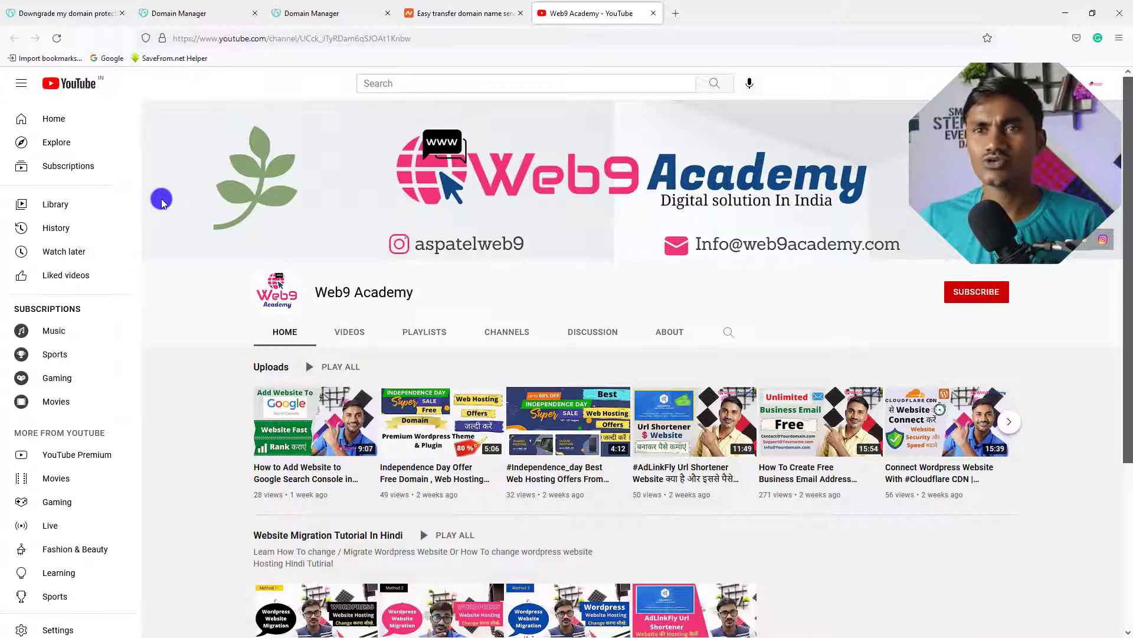
Step: Subscribe to the Web9 Academy channel and set its notifications to All
left_click(984, 298)
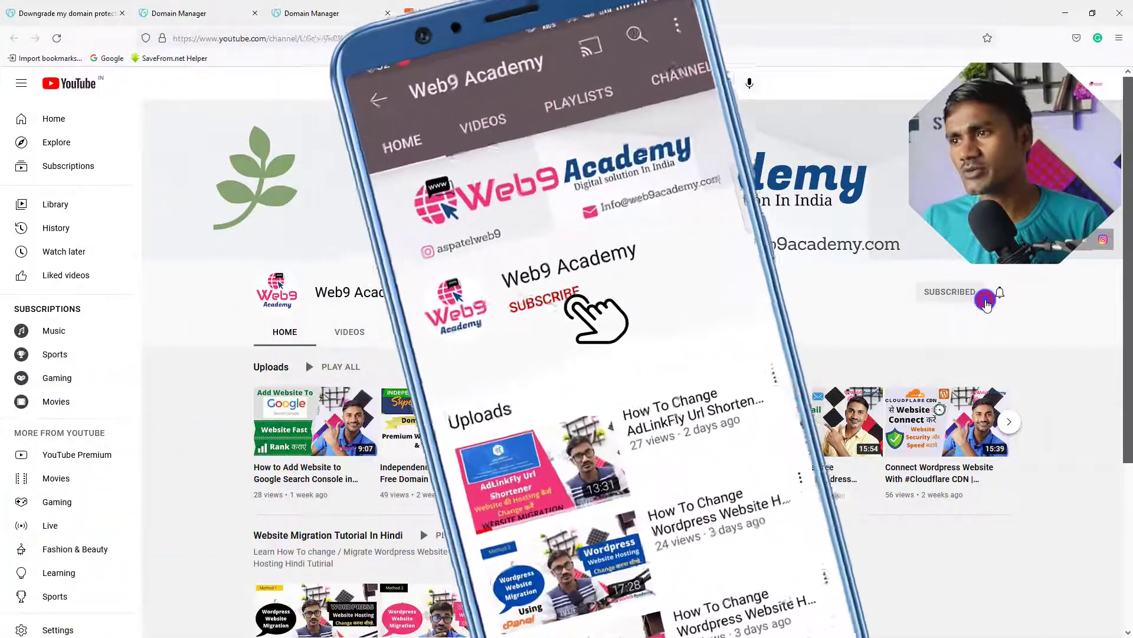
left_click(999, 291)
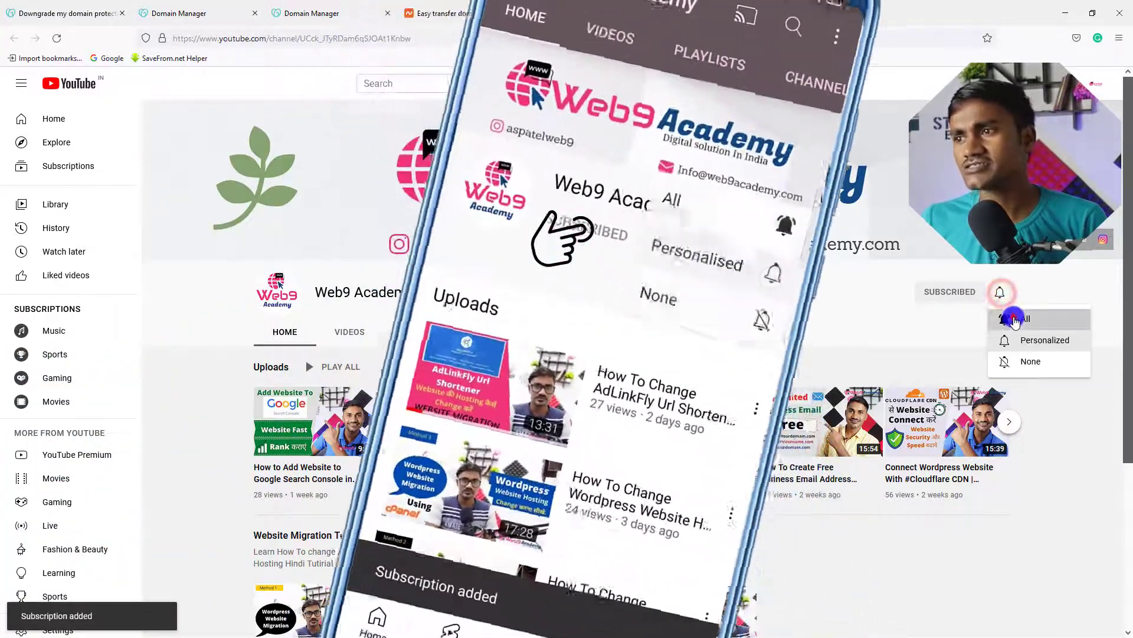
left_click(1014, 320)
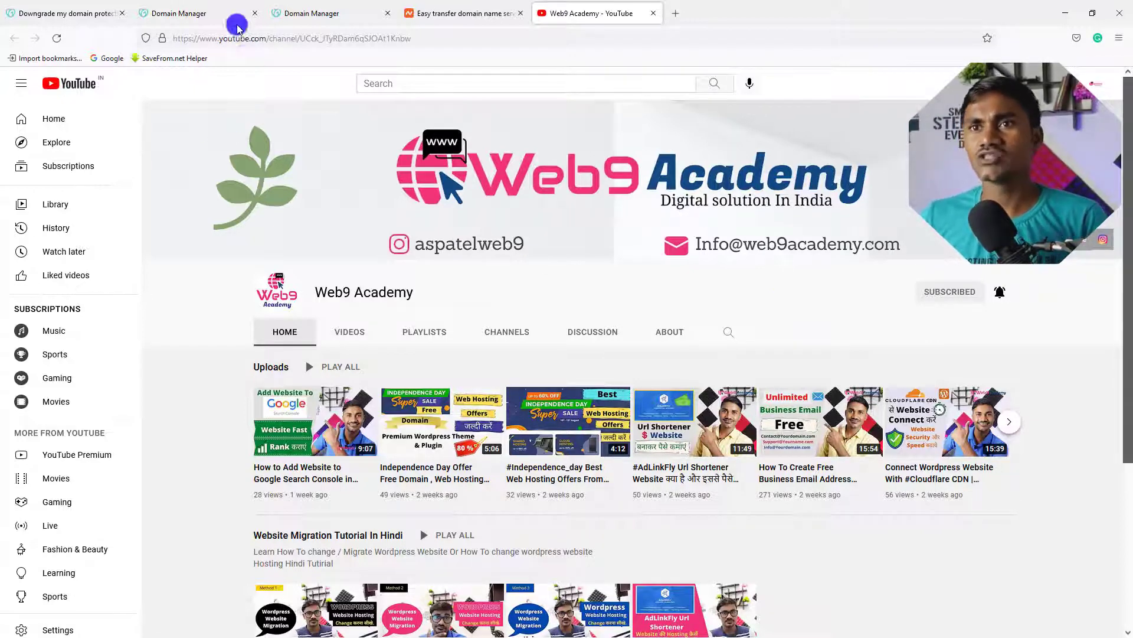
Step: Switch to the GoDaddy domain settings and turn off privacy for web9academy.com, agreeing to expose the contact information in the WHOIS directory
left_click(217, 12)
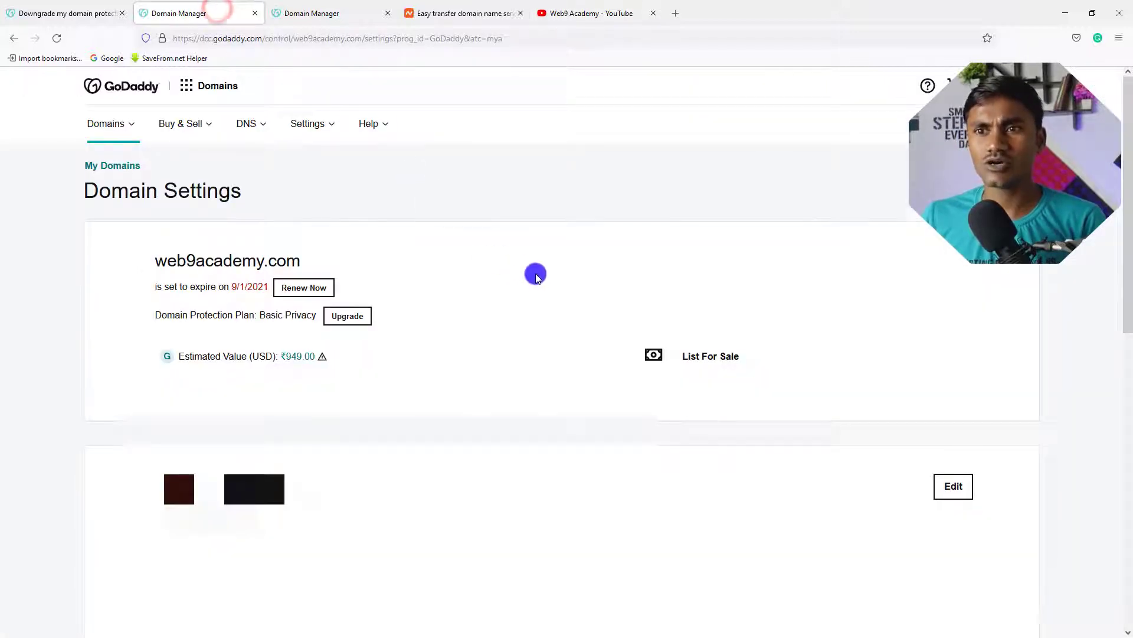
scroll(534, 274, "down", 2)
scroll(519, 315, "up", 2)
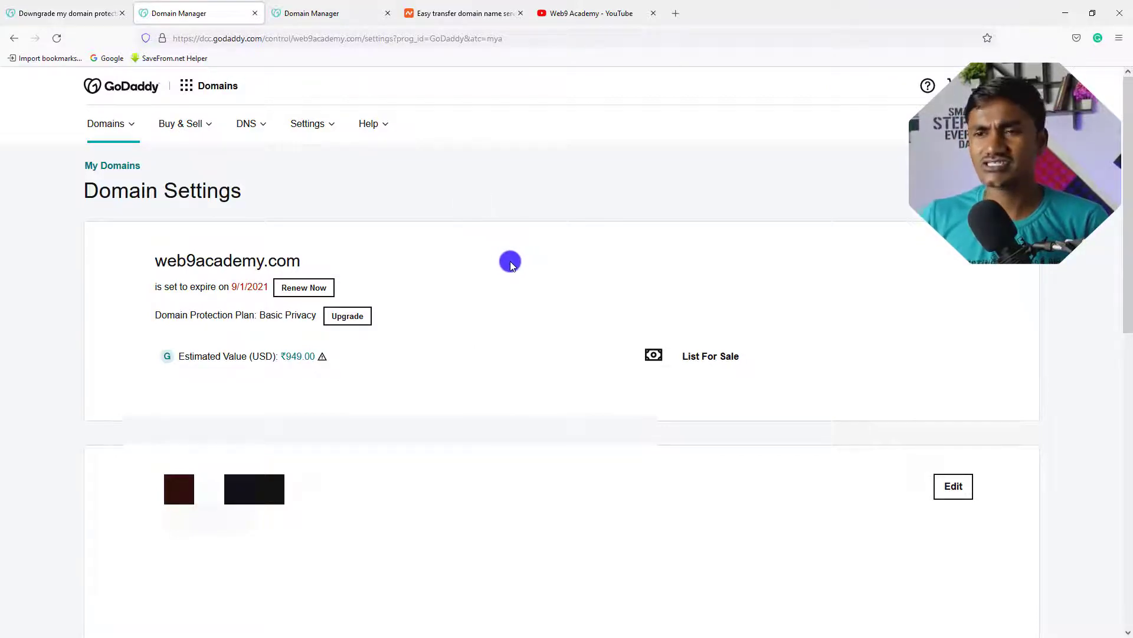
scroll(511, 264, "down", 10)
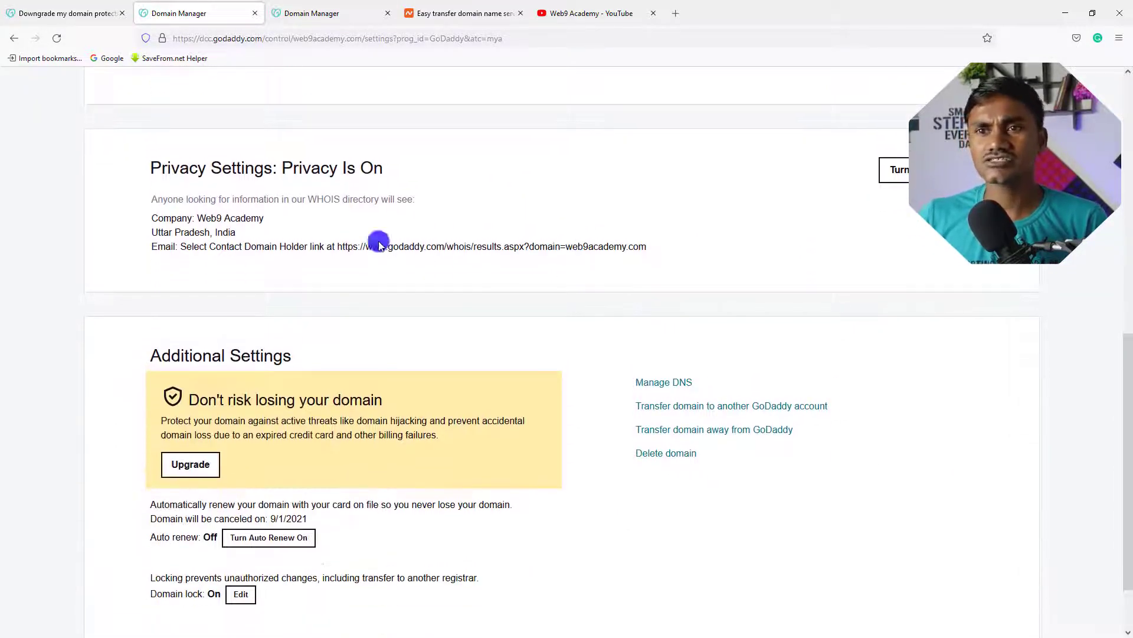
left_click_drag(149, 168, 293, 169)
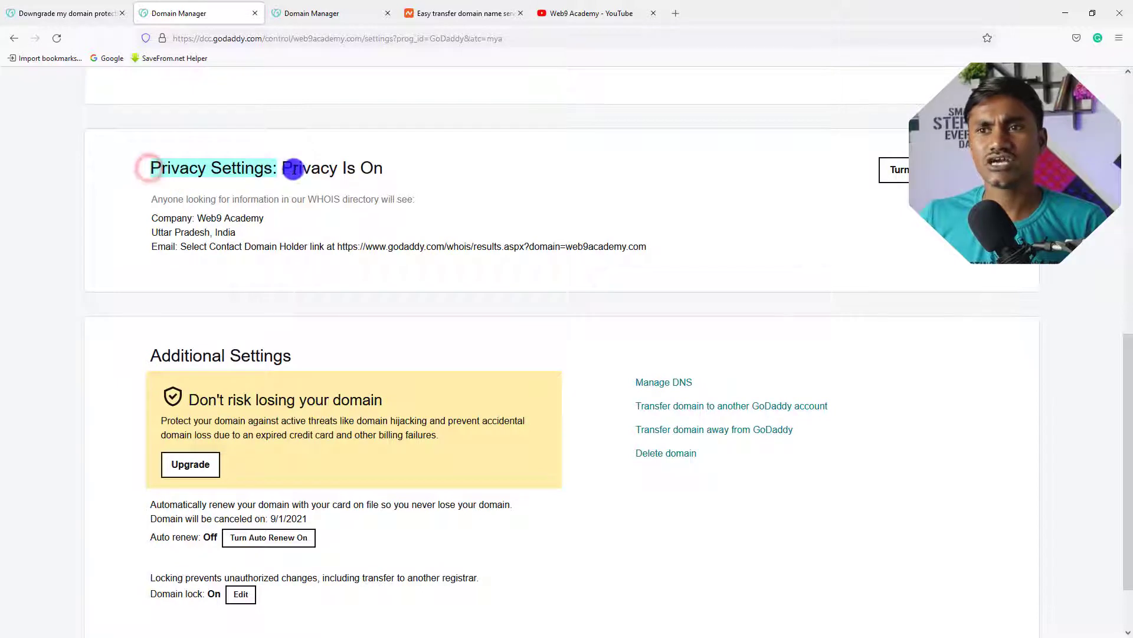
left_click(581, 199)
left_click(895, 170)
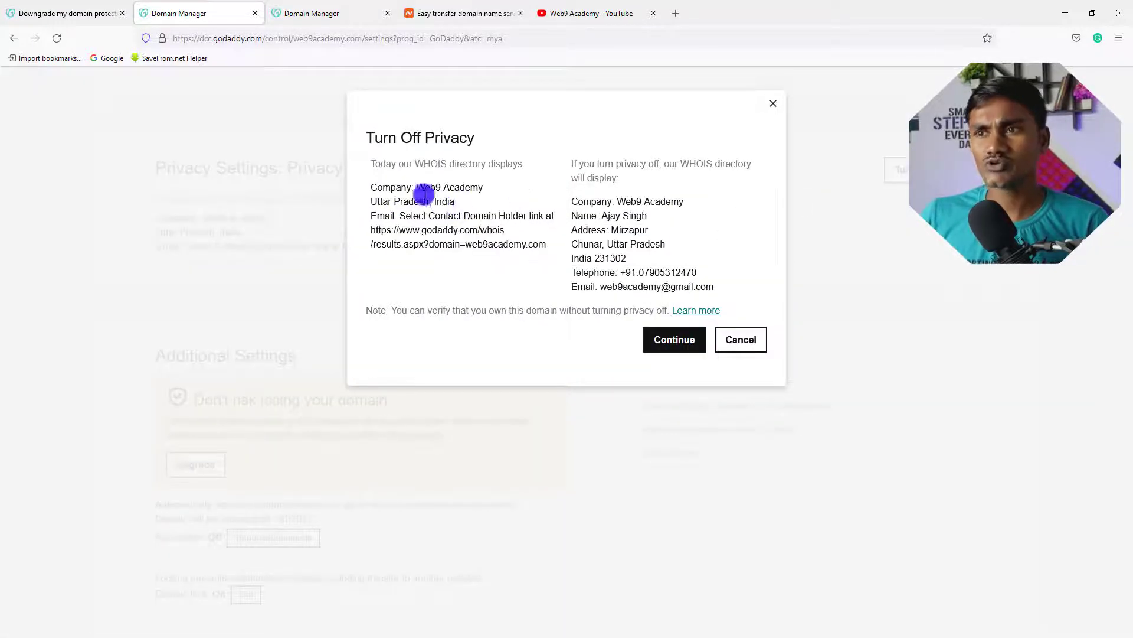
left_click(673, 340)
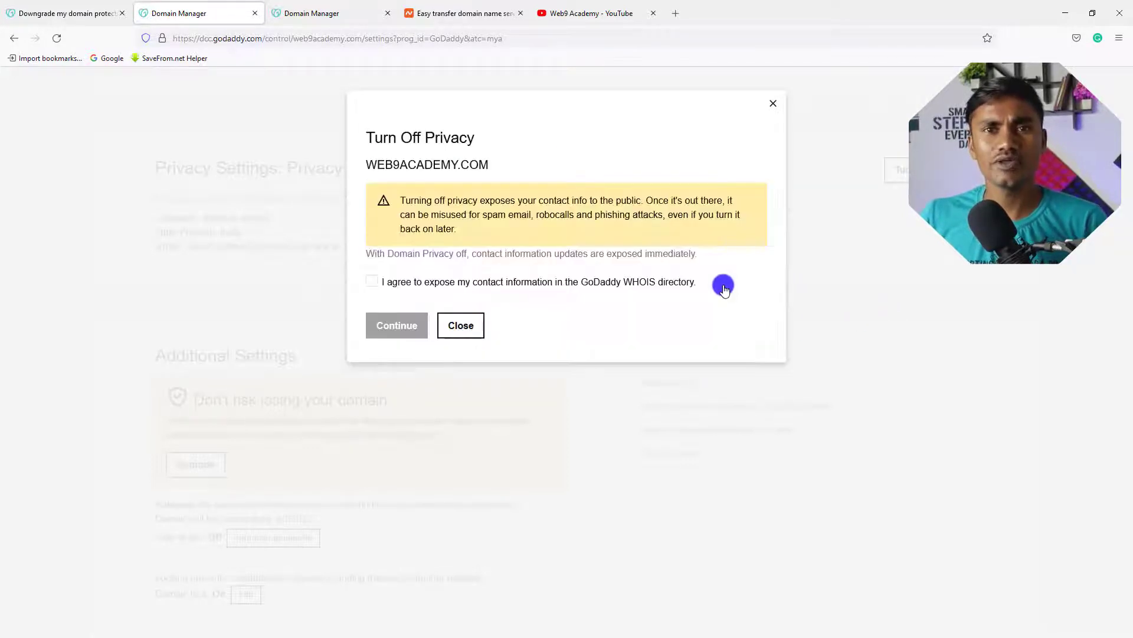
left_click(371, 279)
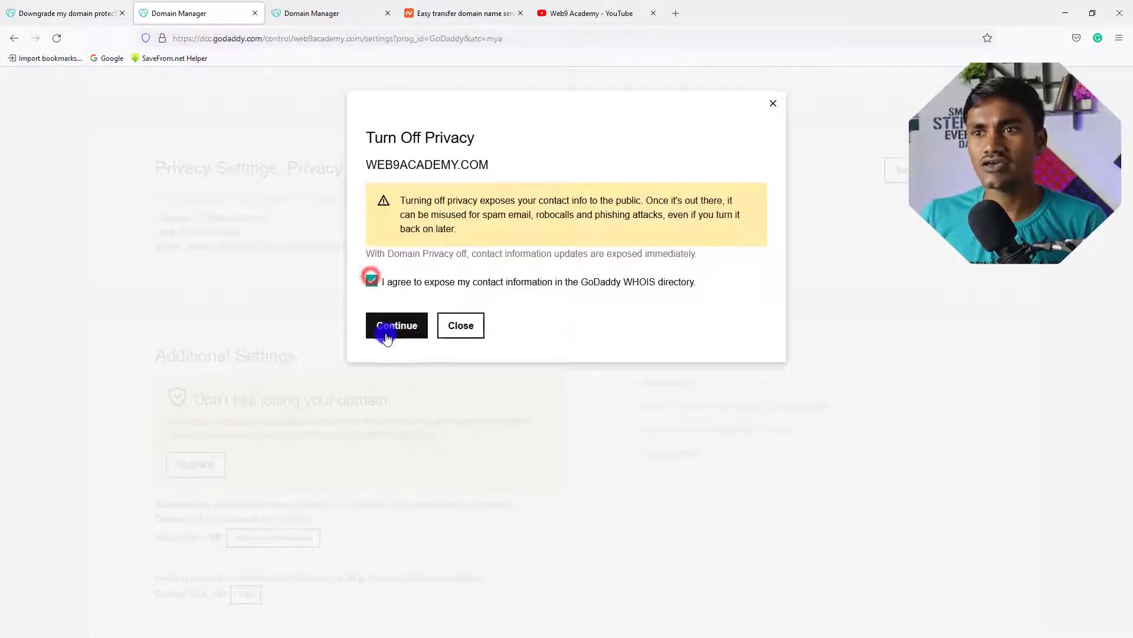
left_click(387, 335)
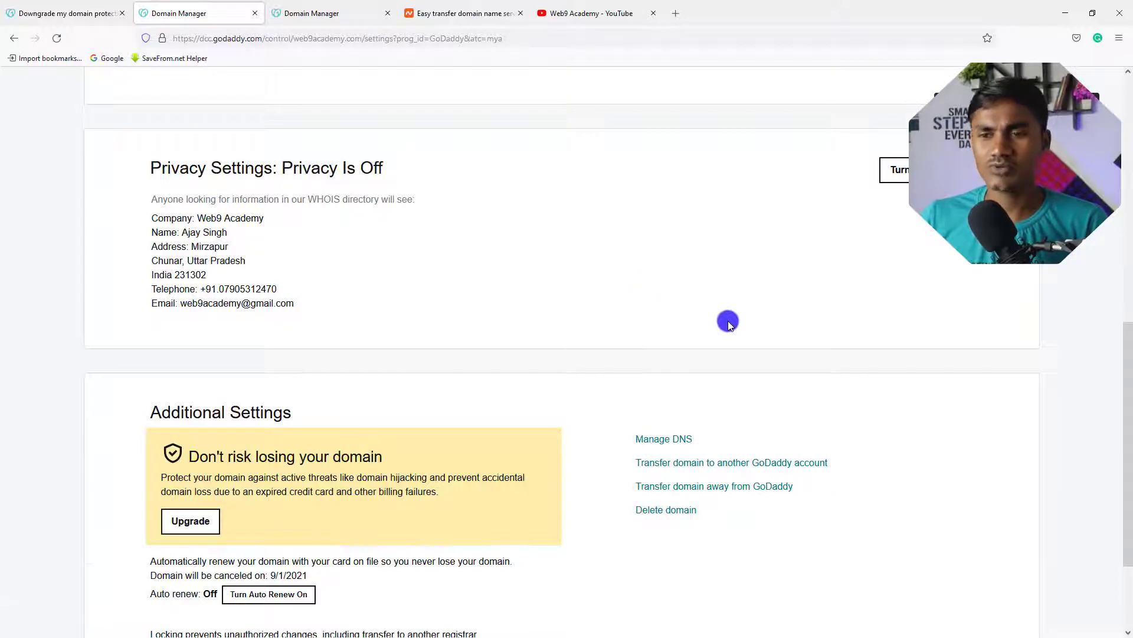
Step: Turn off the domain lock for web9academy.com, consenting to unlock the selected domain
scroll(728, 321, "down", 3)
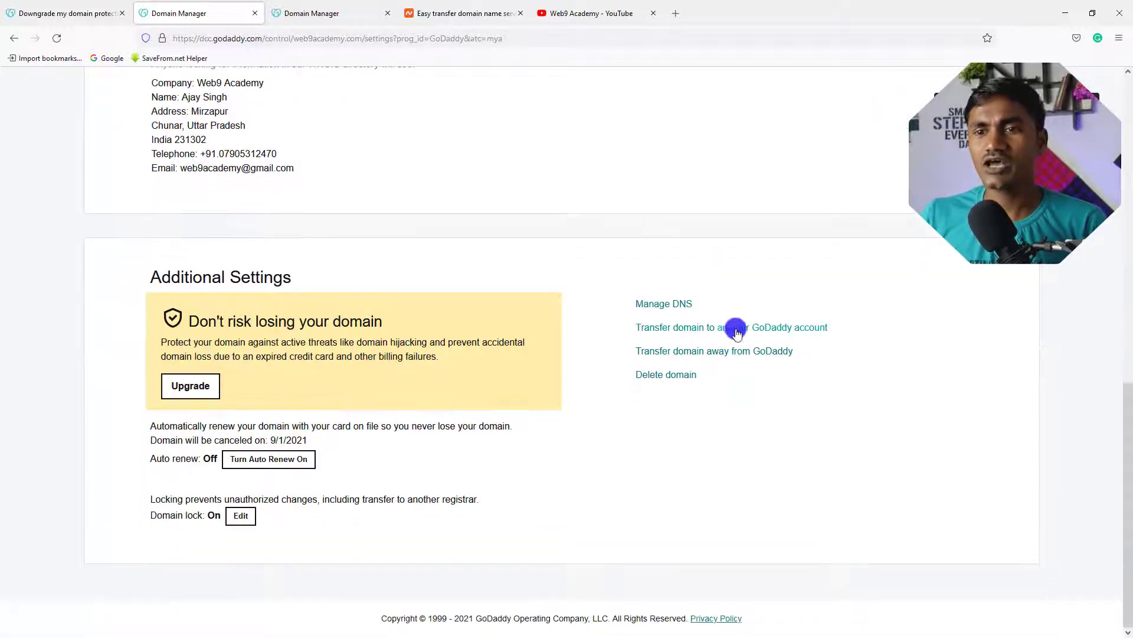
left_click(236, 522)
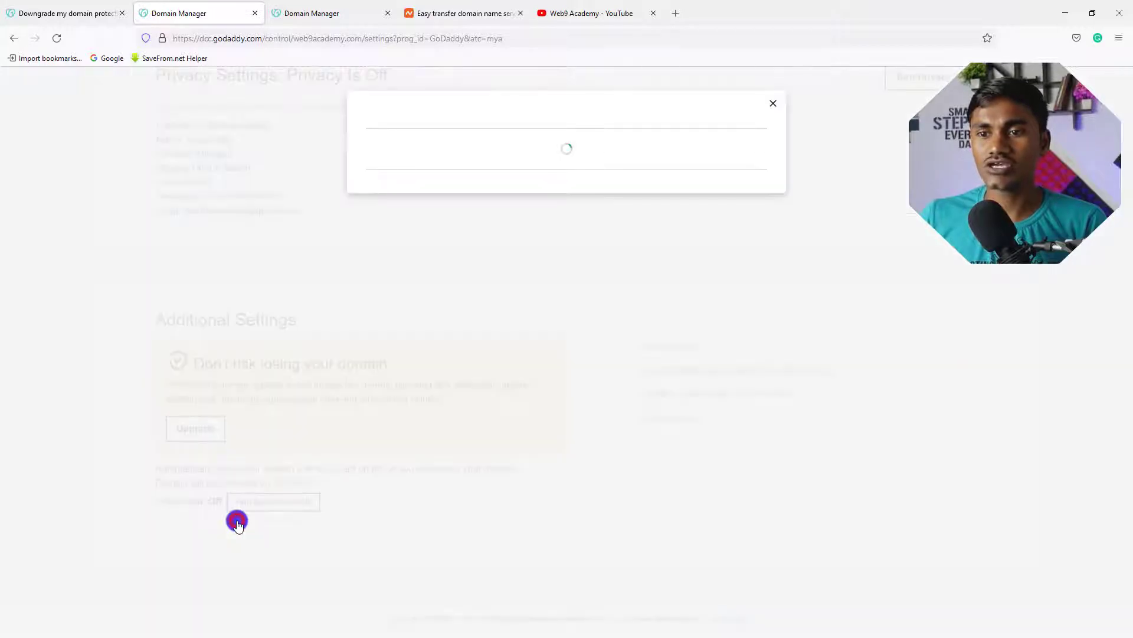
left_click(389, 233)
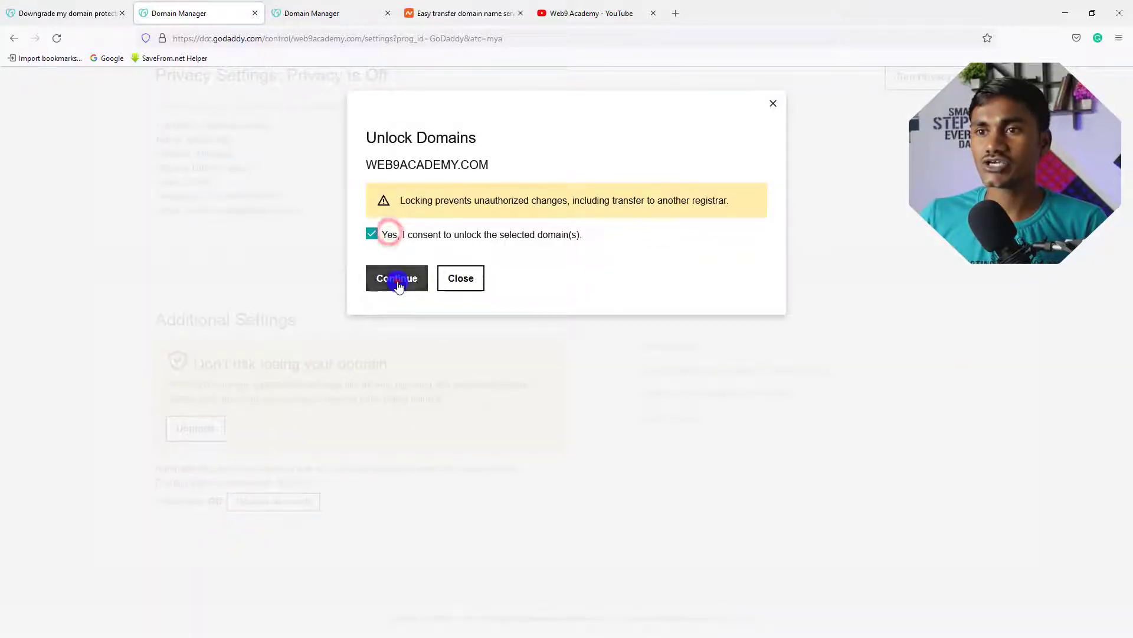
left_click(397, 278)
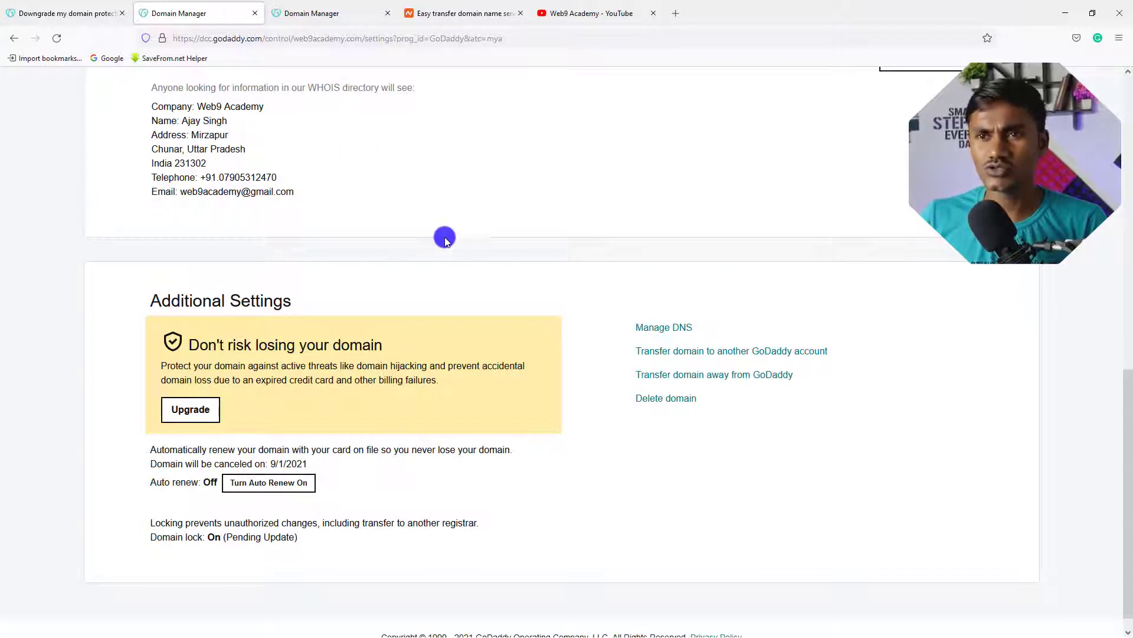
scroll(450, 242, "down", 1)
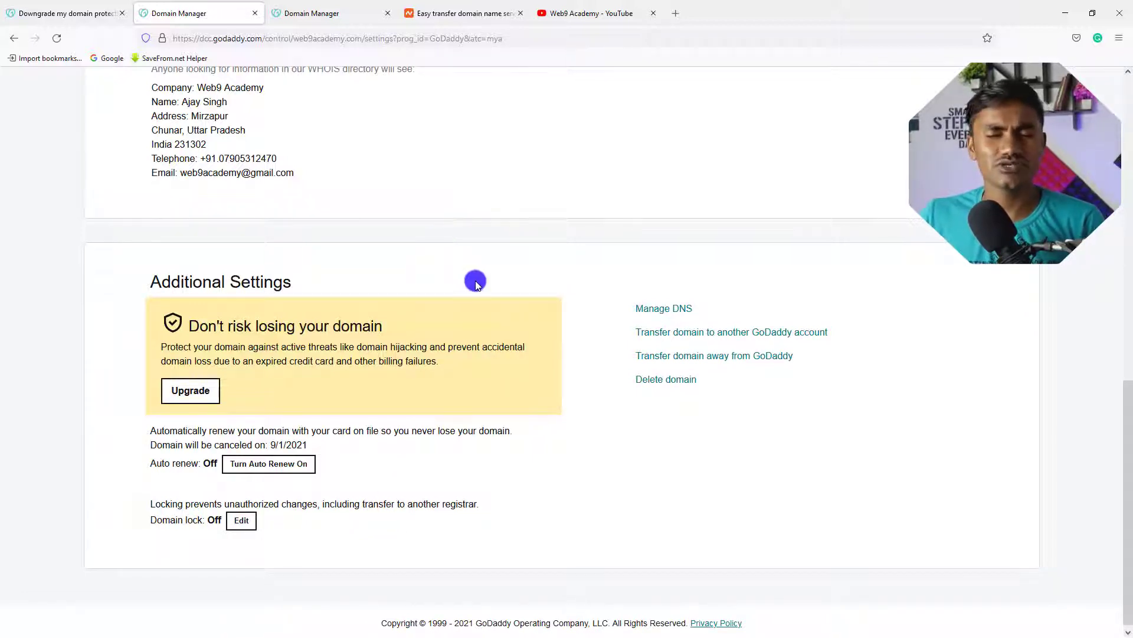
Step: Start the transfer of web9academy.com away from GoDaddy from its additional settings
scroll(478, 286, "up", 2)
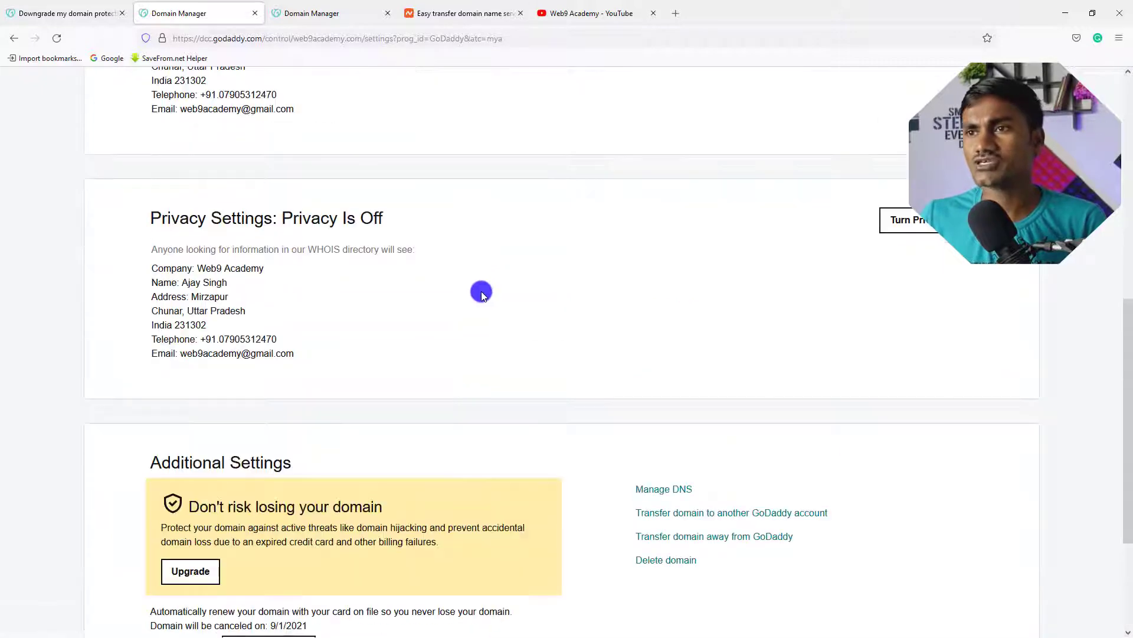
scroll(544, 360, "down", 2)
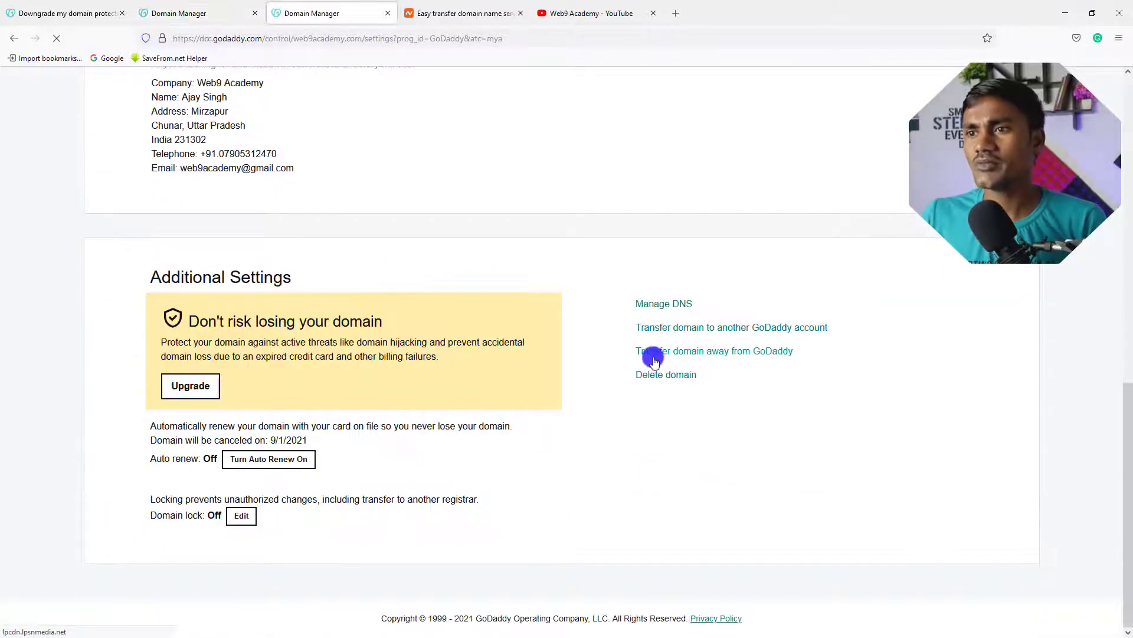
left_click(650, 349)
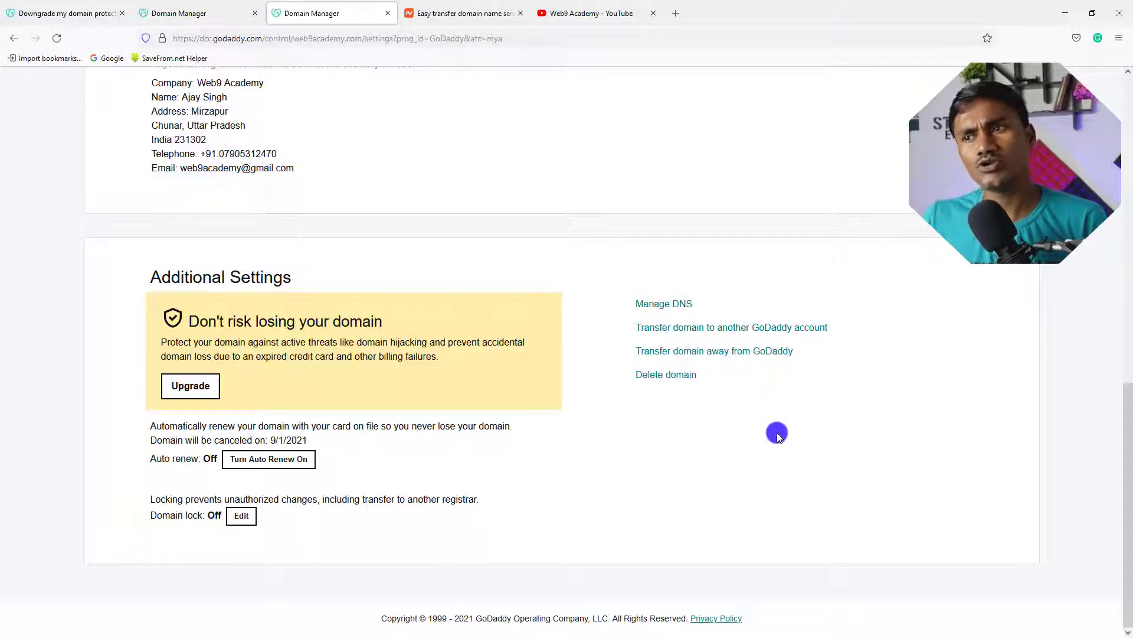
left_click(728, 354)
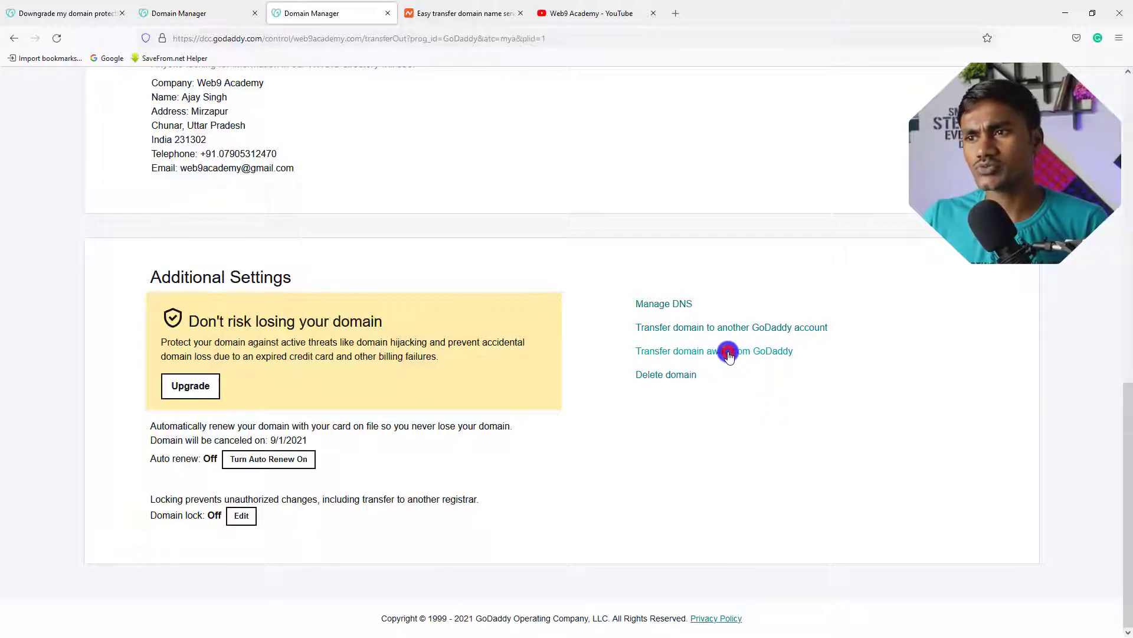
Step: Review the domain transfer checklist, including the transfer duration, and continue with the transfer to the authorization code stage
scroll(472, 277, "down", 1)
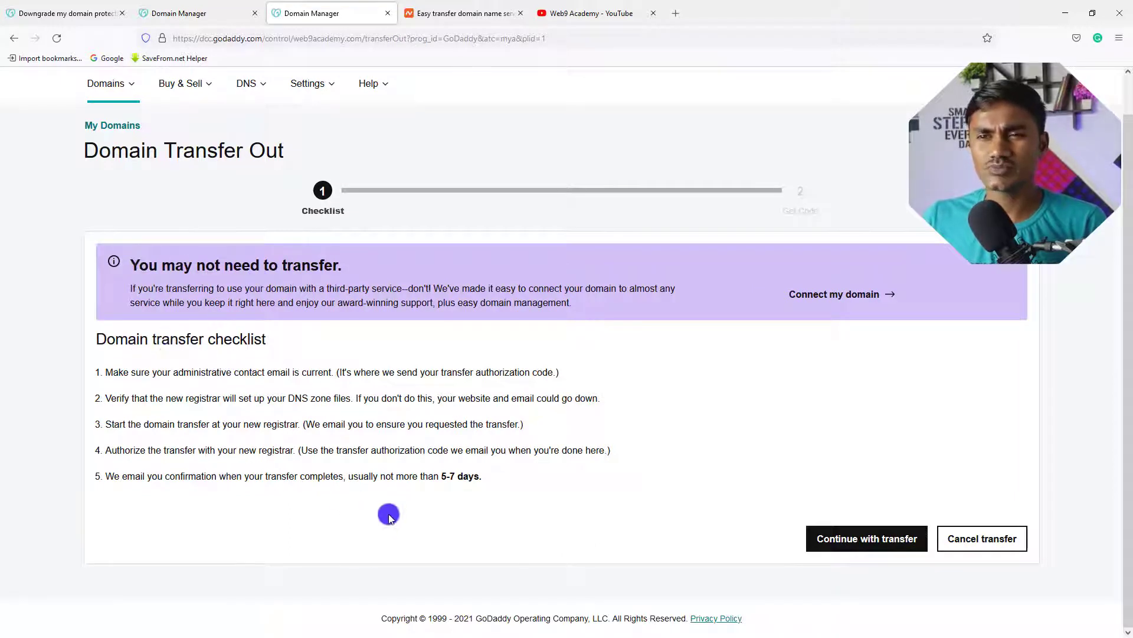
left_click_drag(439, 477, 470, 479)
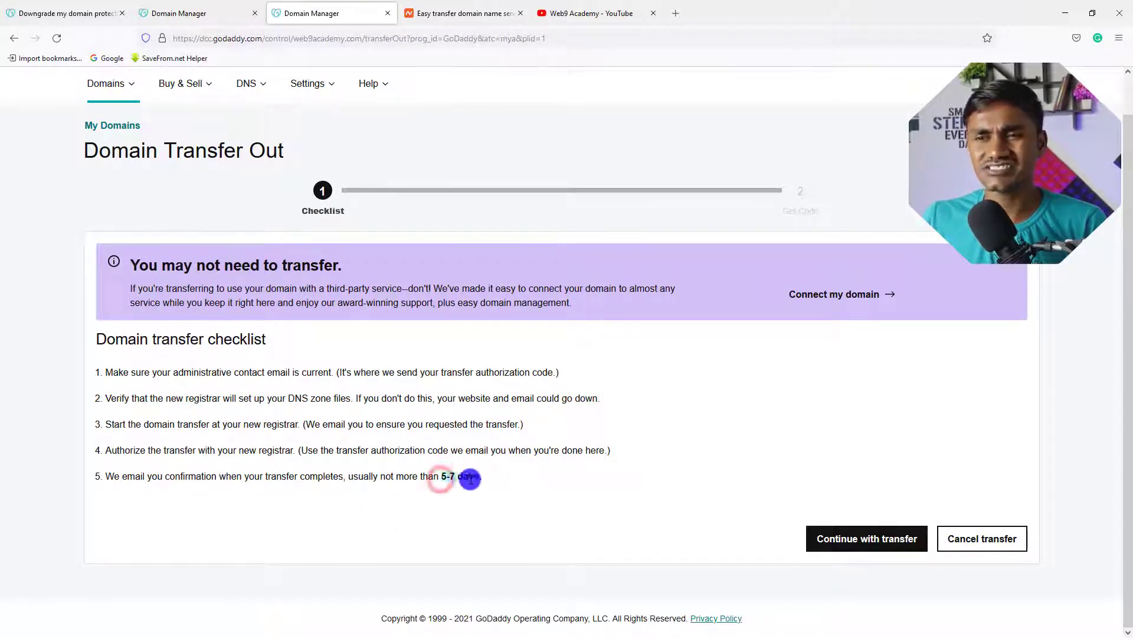
left_click(512, 473)
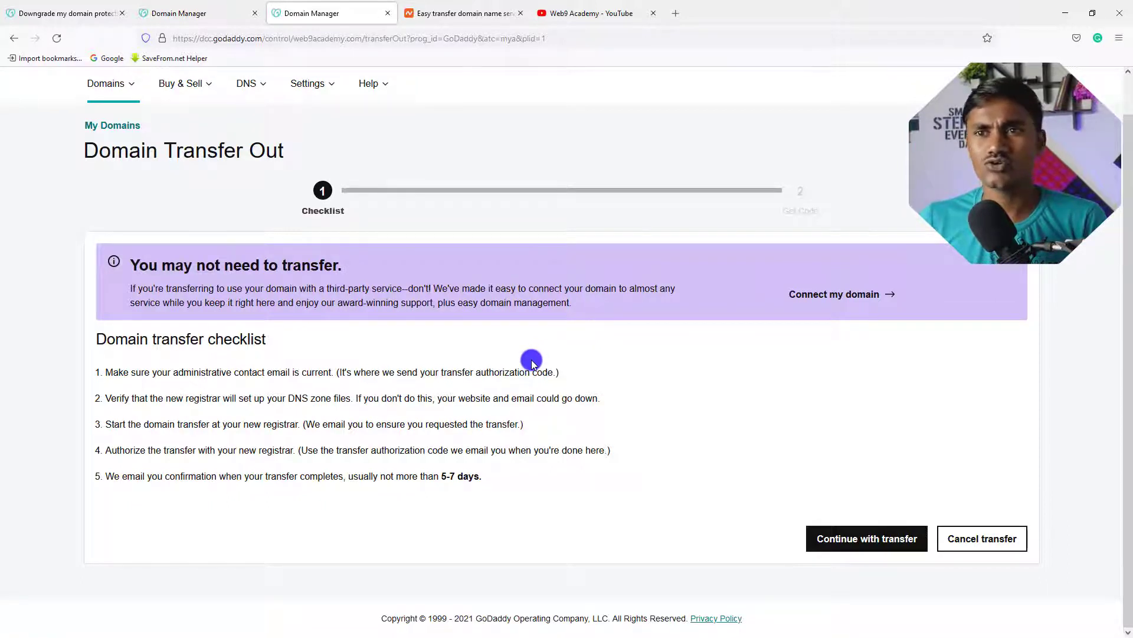
scroll(535, 354, "up", 1)
scroll(635, 390, "down", 1)
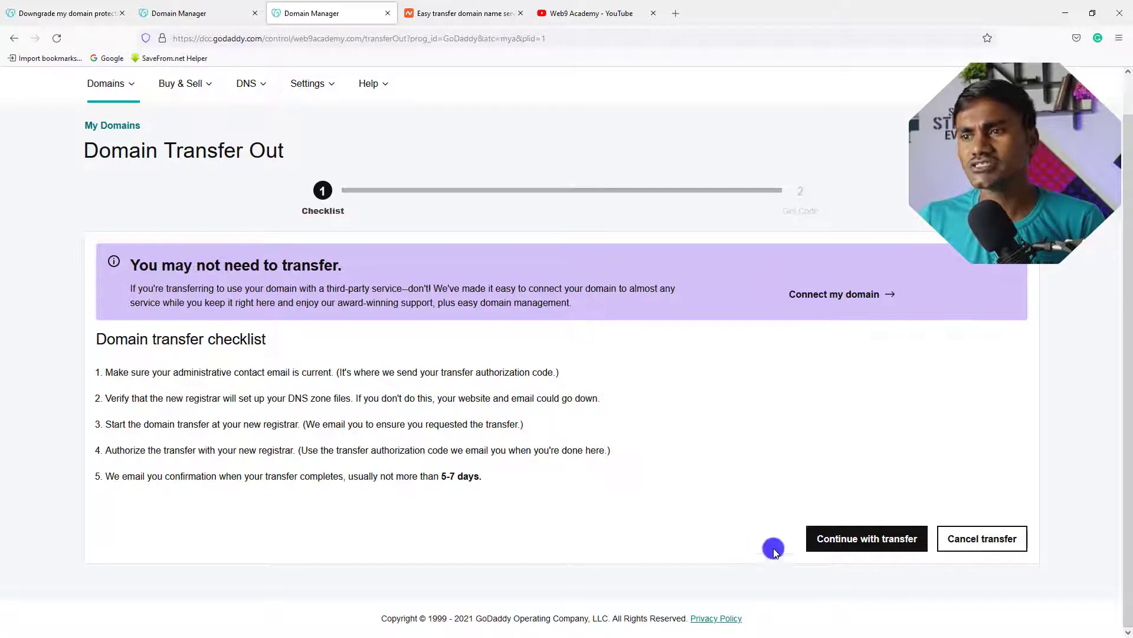
left_click(881, 538)
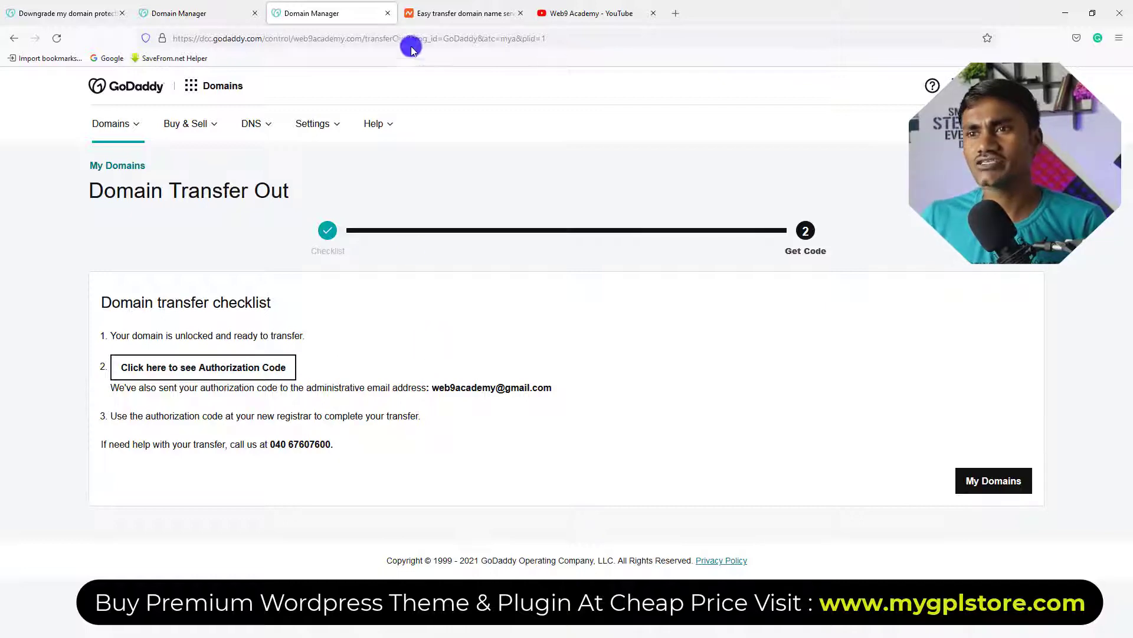
Step: Switch to the Namecheap site and open its Domain Transfer page
left_click(478, 13)
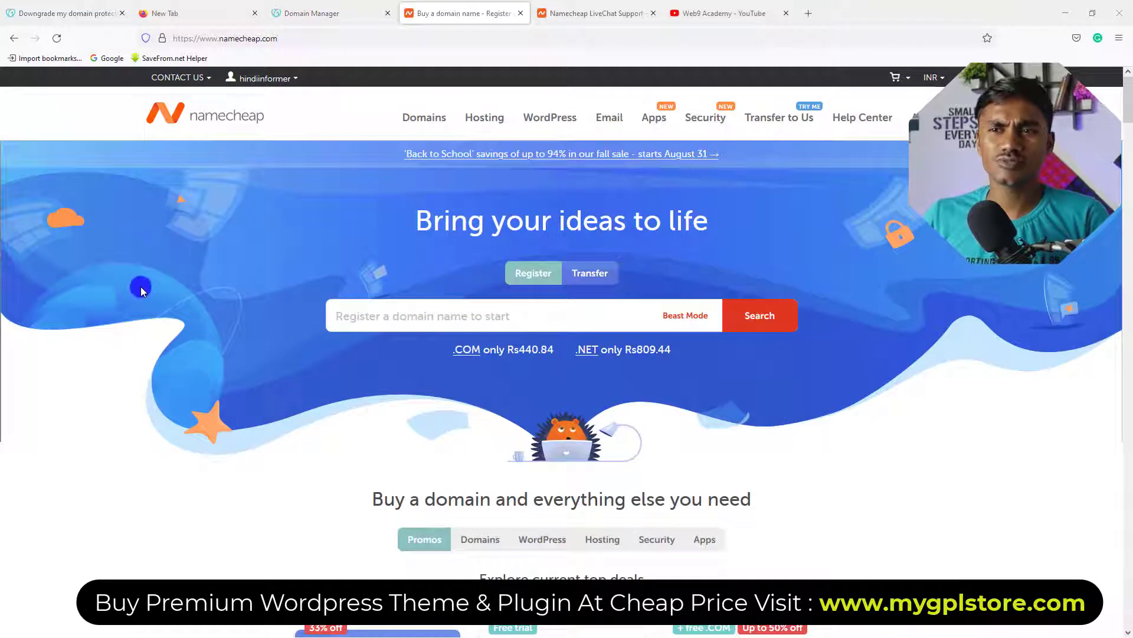
scroll(964, 353, "down", 5)
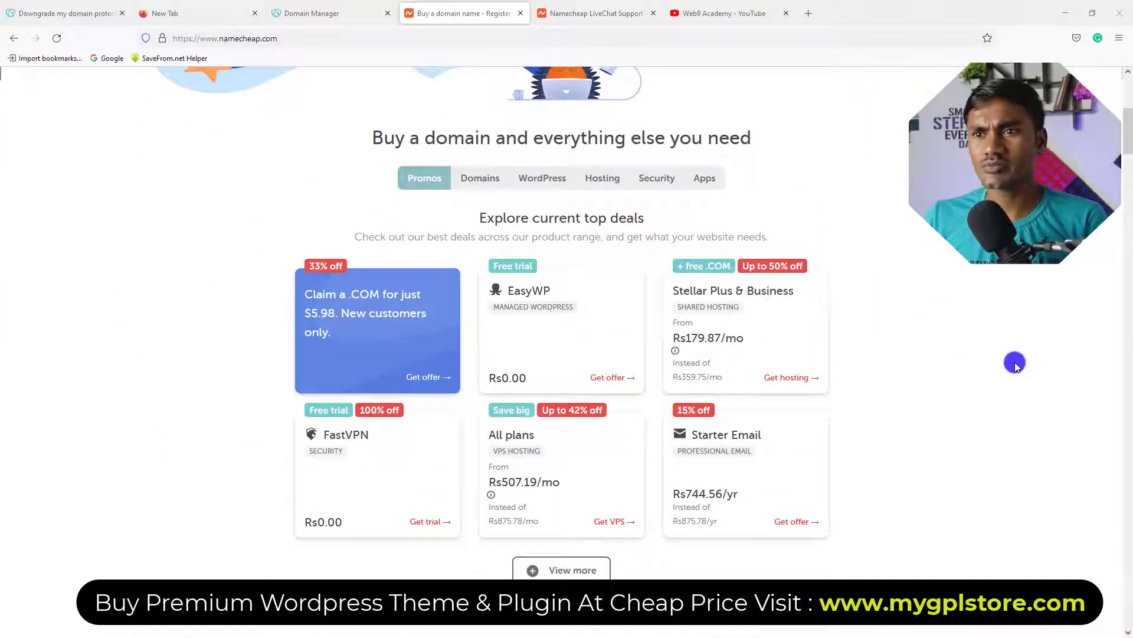
scroll(1015, 363, "down", 4)
scroll(1018, 366, "up", 10)
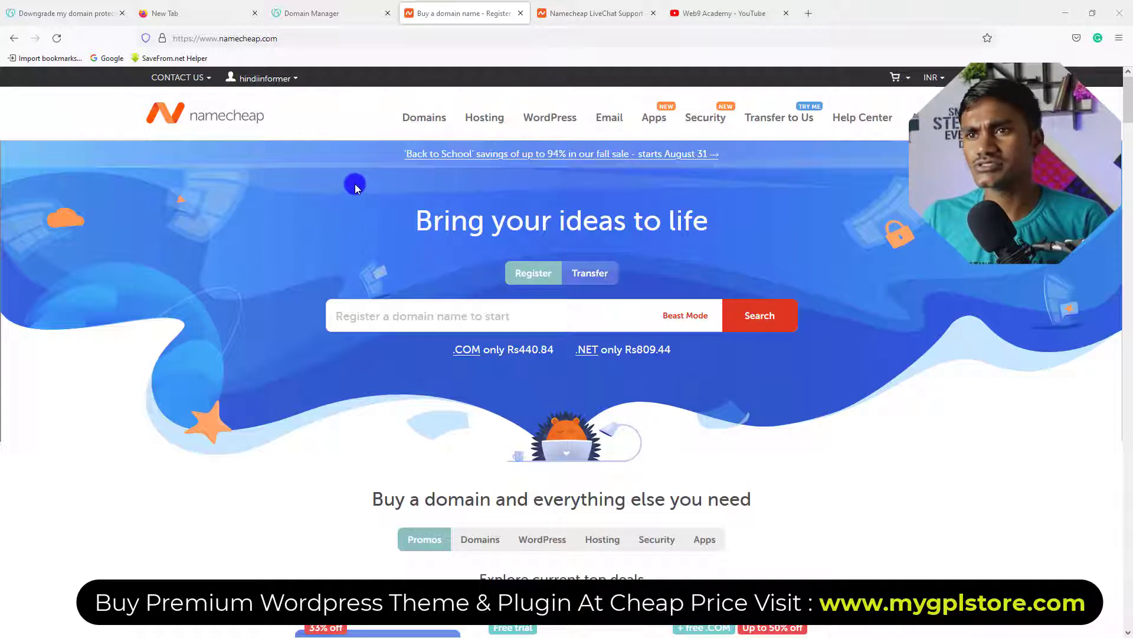
mouse_move(434, 112)
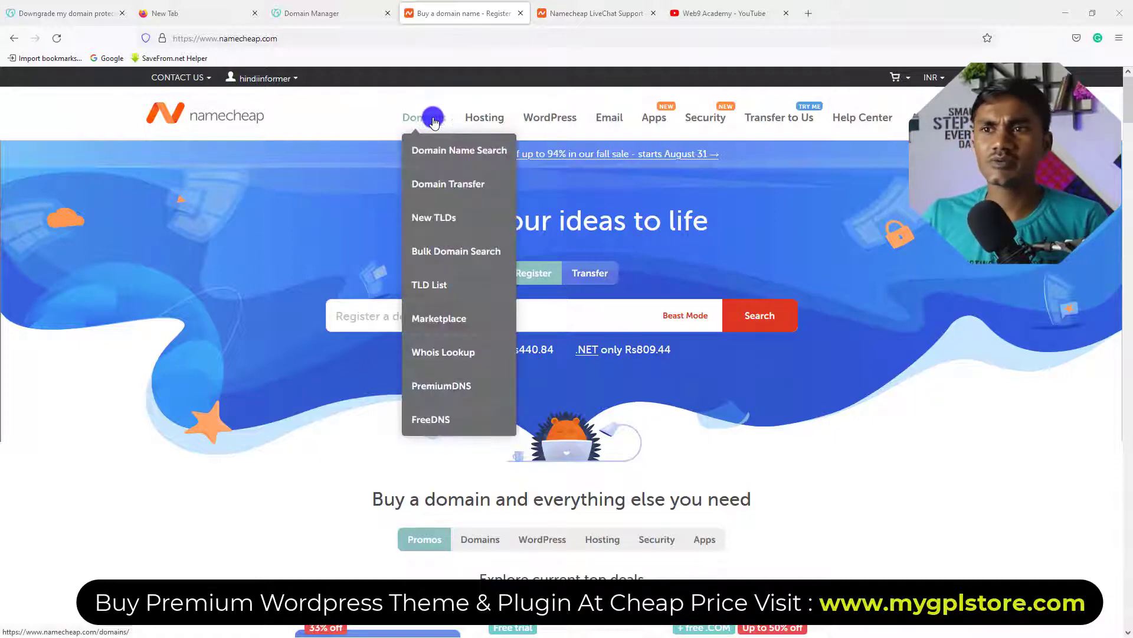
left_click(443, 185)
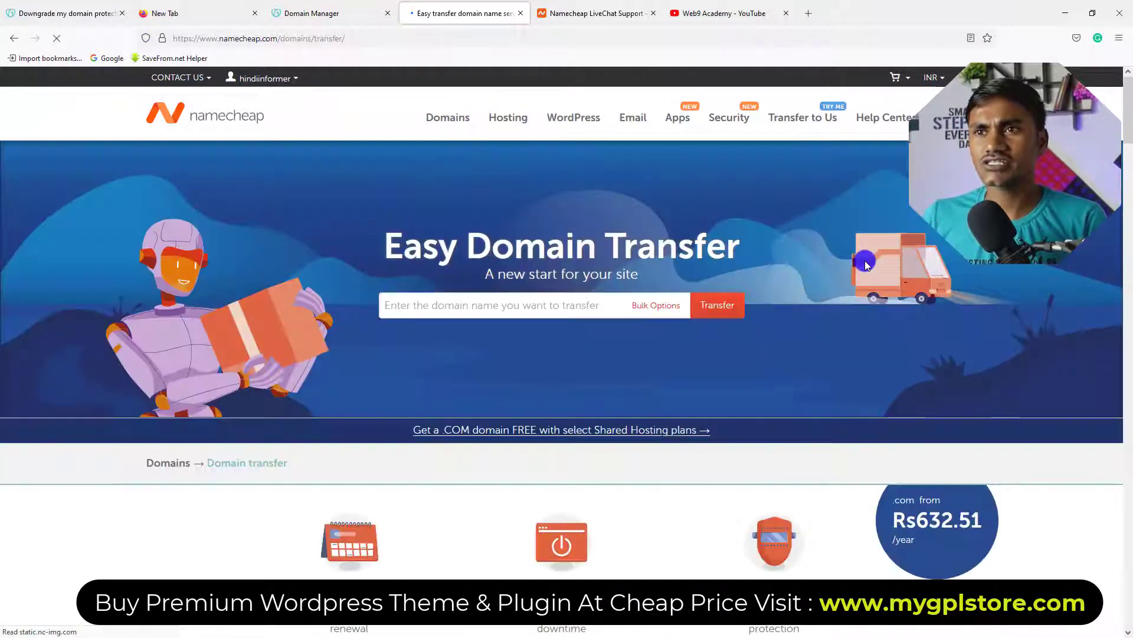
Step: Examine the domain transfer page's benefits, transfer instructions and the gTLD and ccTLD transfer price lists
scroll(937, 315, "down", 2)
scroll(827, 354, "down", 3)
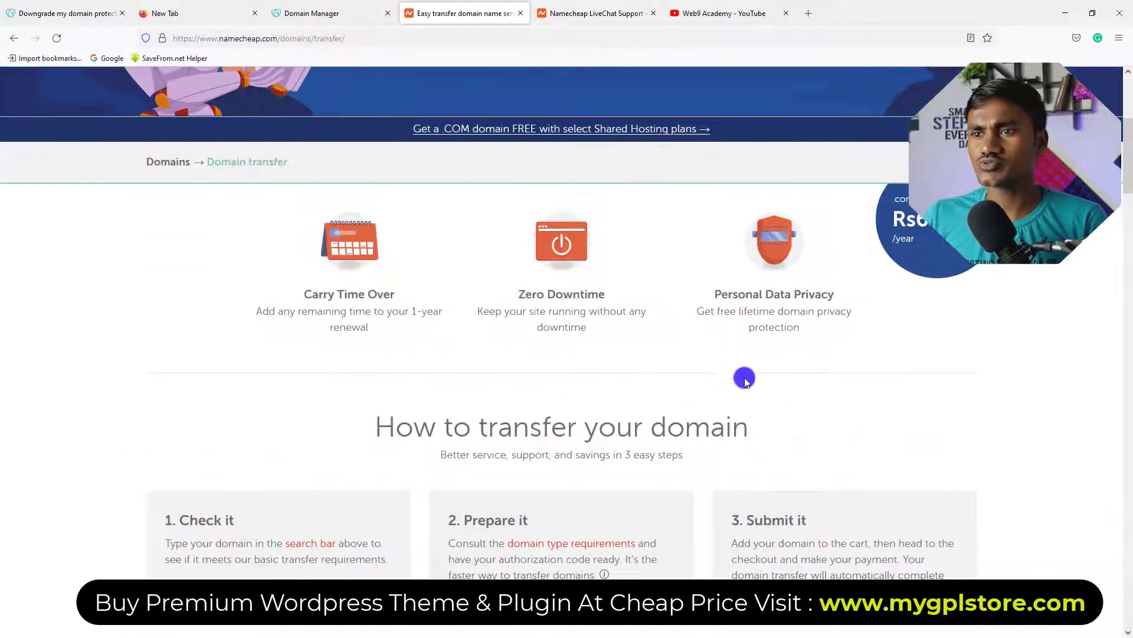
scroll(745, 377, "down", 5)
scroll(890, 364, "up", 7)
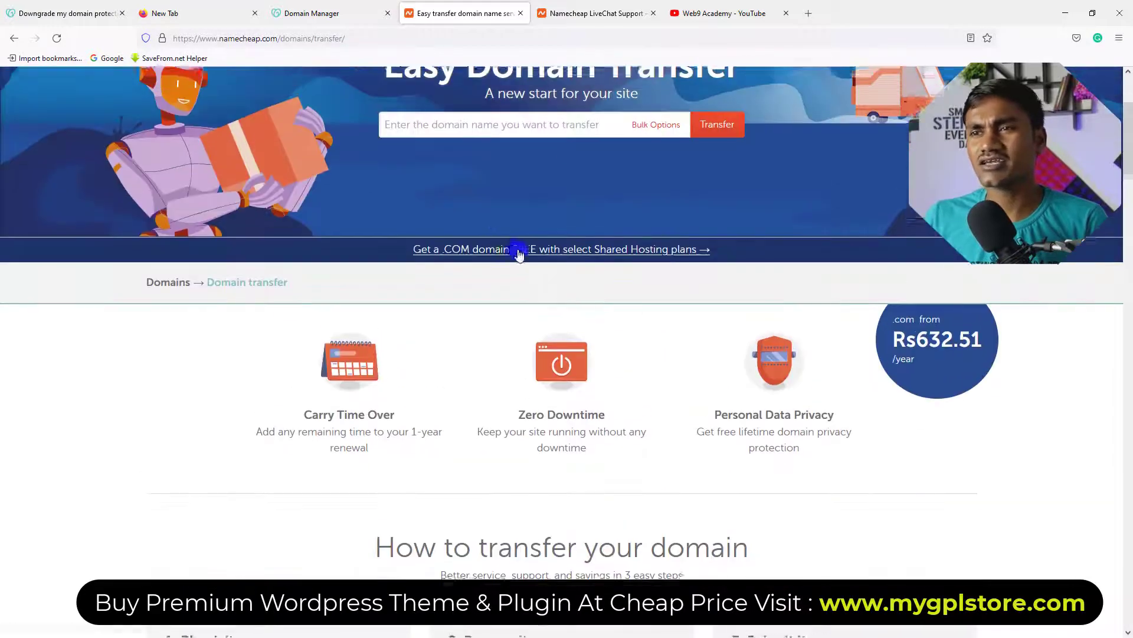
scroll(472, 236, "up", 3)
scroll(923, 298, "down", 20)
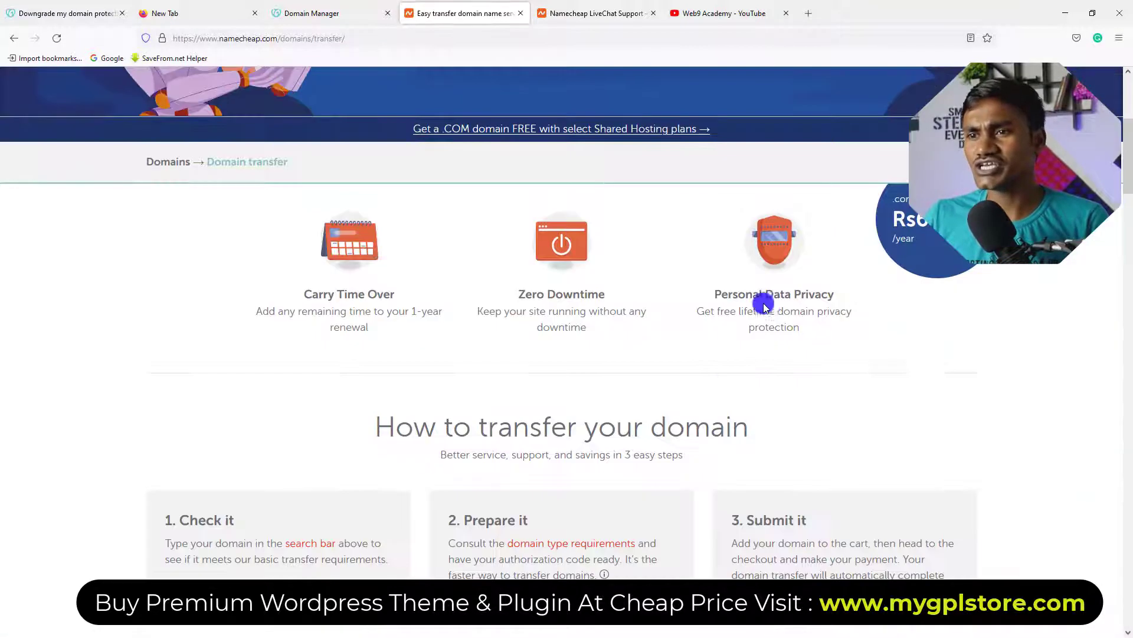
scroll(1004, 316, "down", 3)
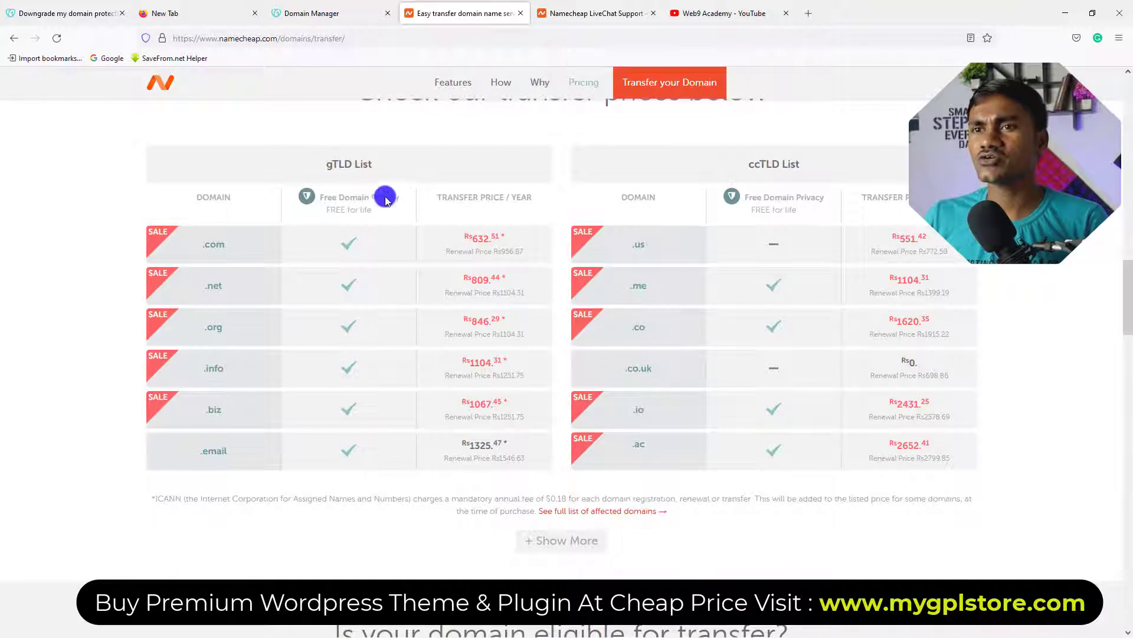
scroll(387, 198, "up", 2)
left_click_drag(366, 208, 799, 217)
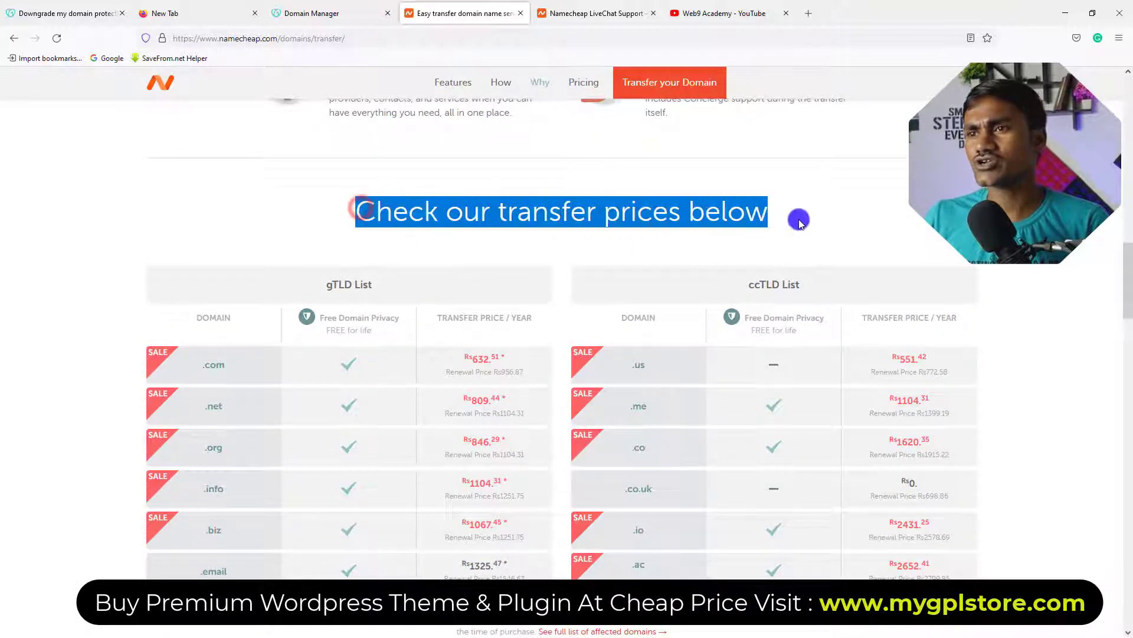
Step: Check the domain transfer prices and the free domain privacy offered for each extension
left_click(854, 207)
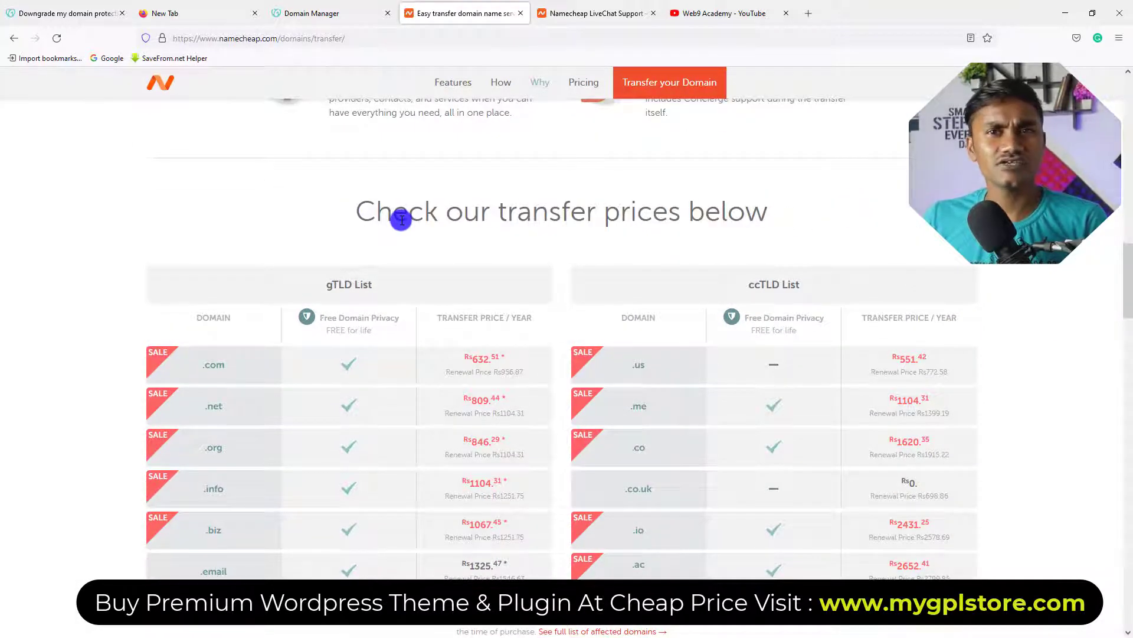
left_click_drag(363, 211, 873, 213)
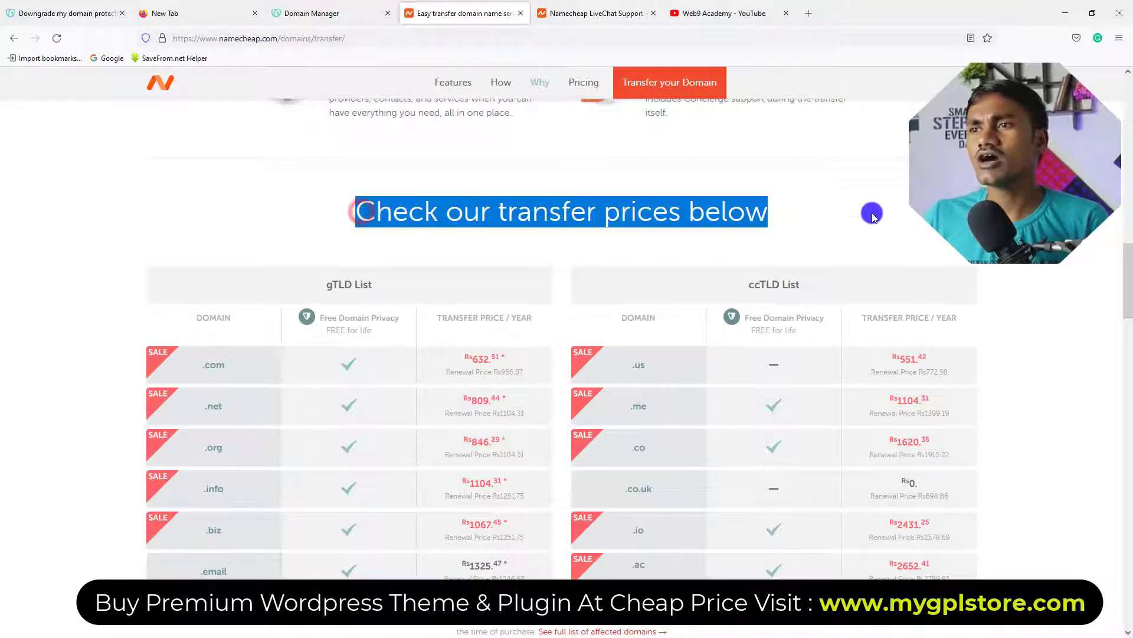
left_click(874, 215)
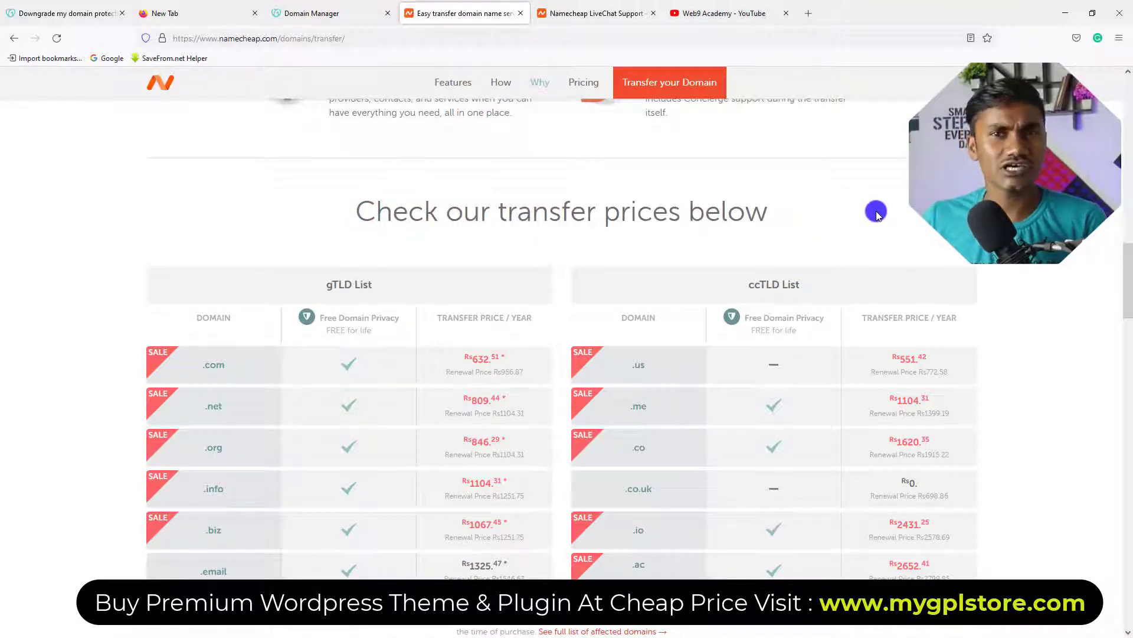
scroll(1022, 312, "down", 2)
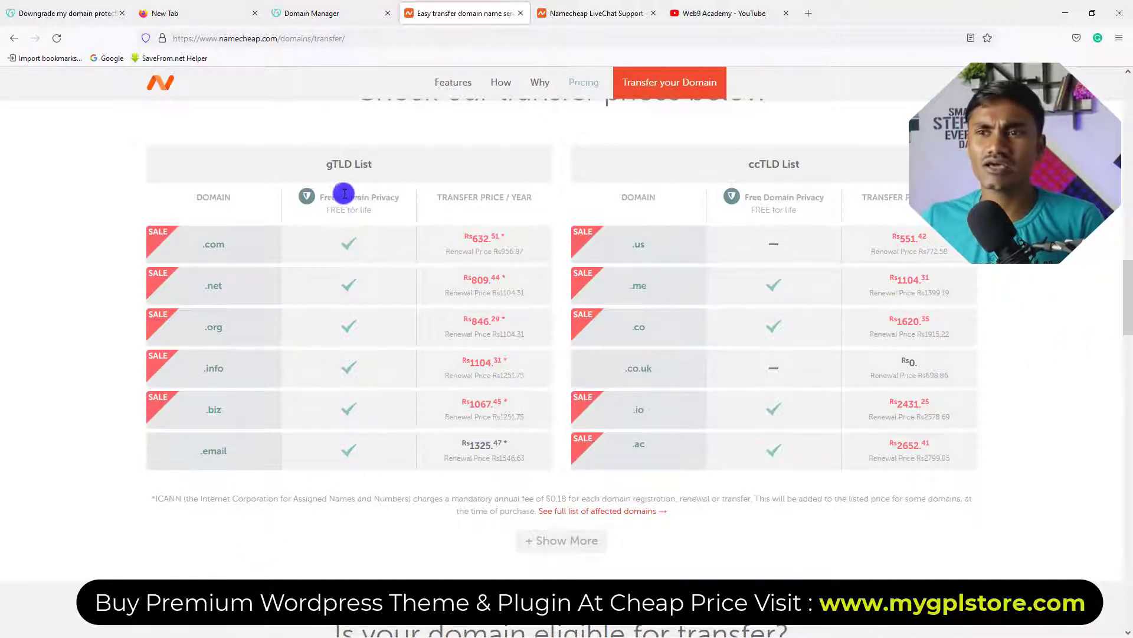
left_click_drag(372, 198, 416, 197)
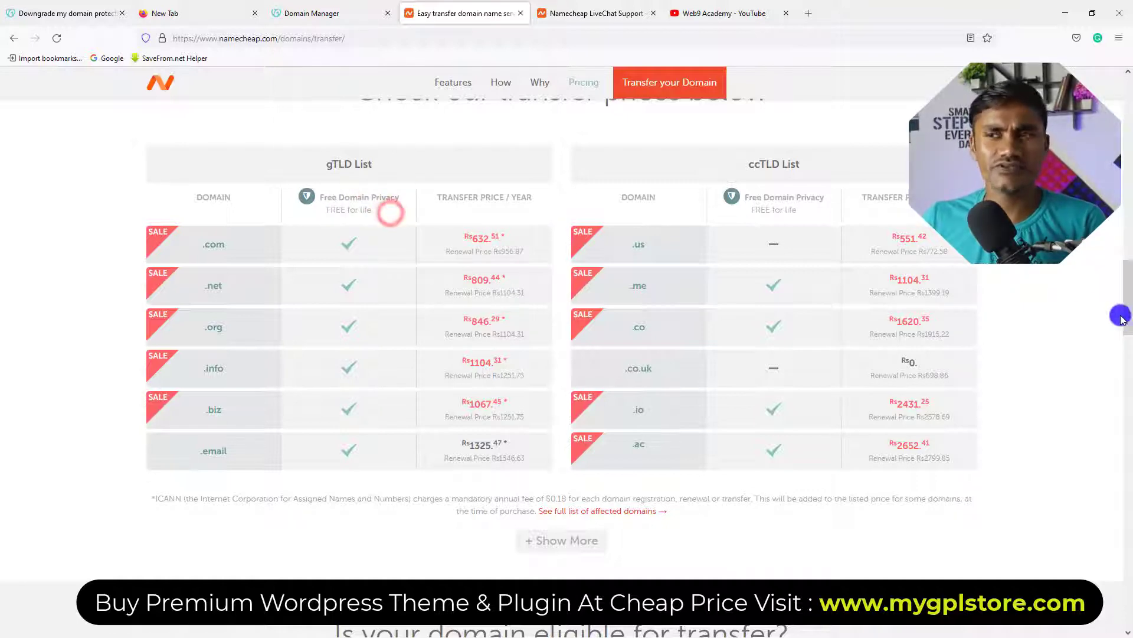
Step: Submit web9academy.com in the Easy Domain Transfer form to check its transfer eligibility
scroll(1062, 328, "up", 10)
scroll(998, 334, "up", 7)
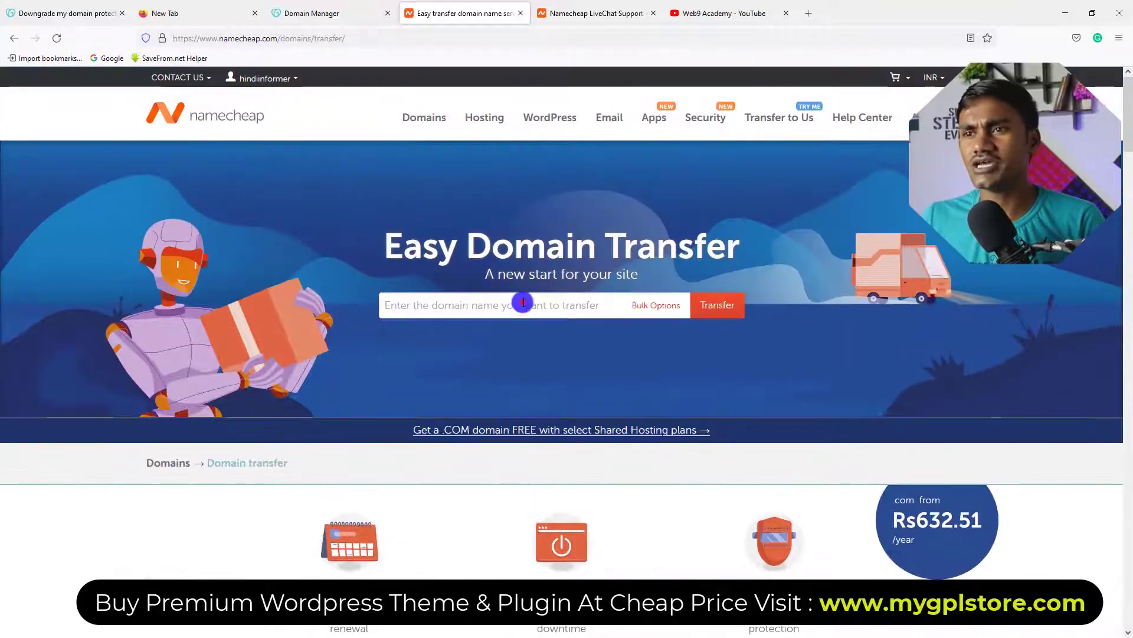
left_click(523, 303)
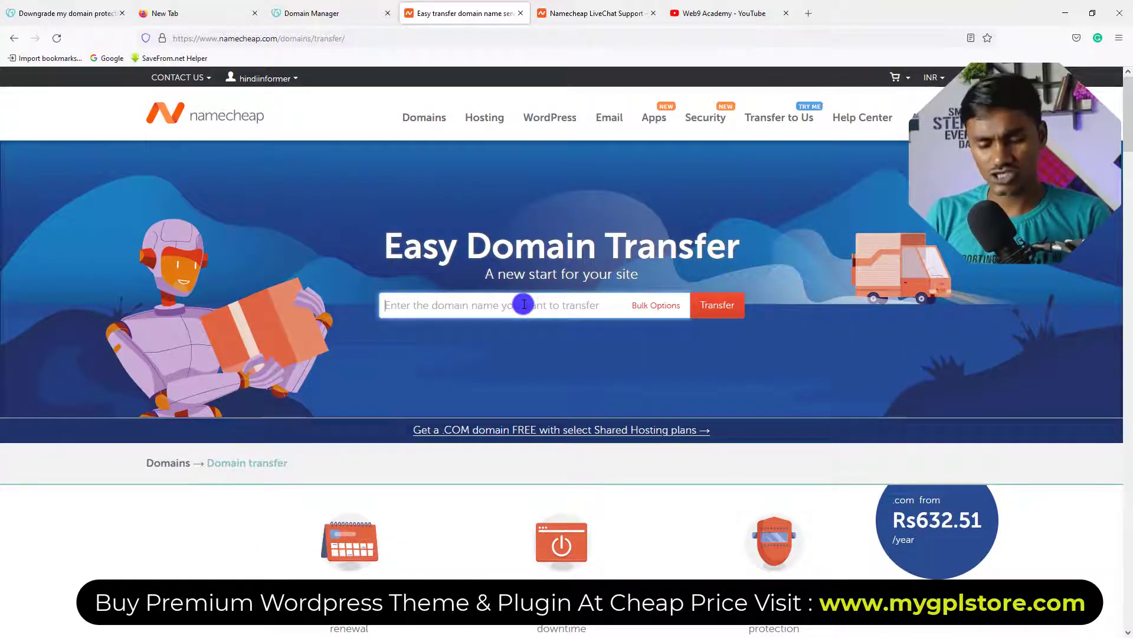
type("web9")
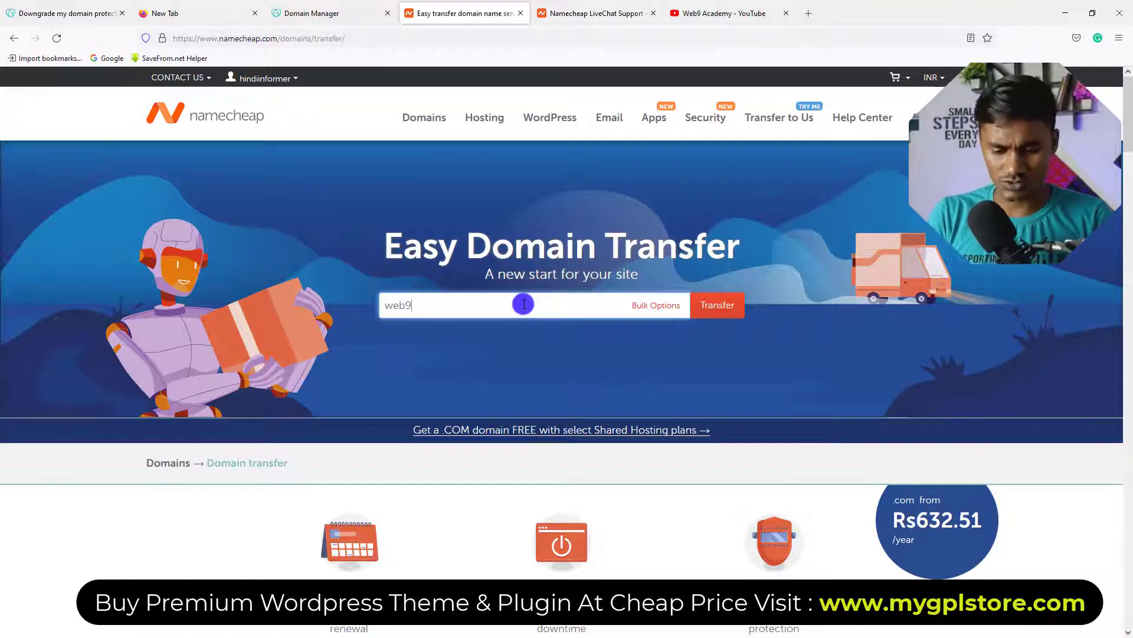
type("academ")
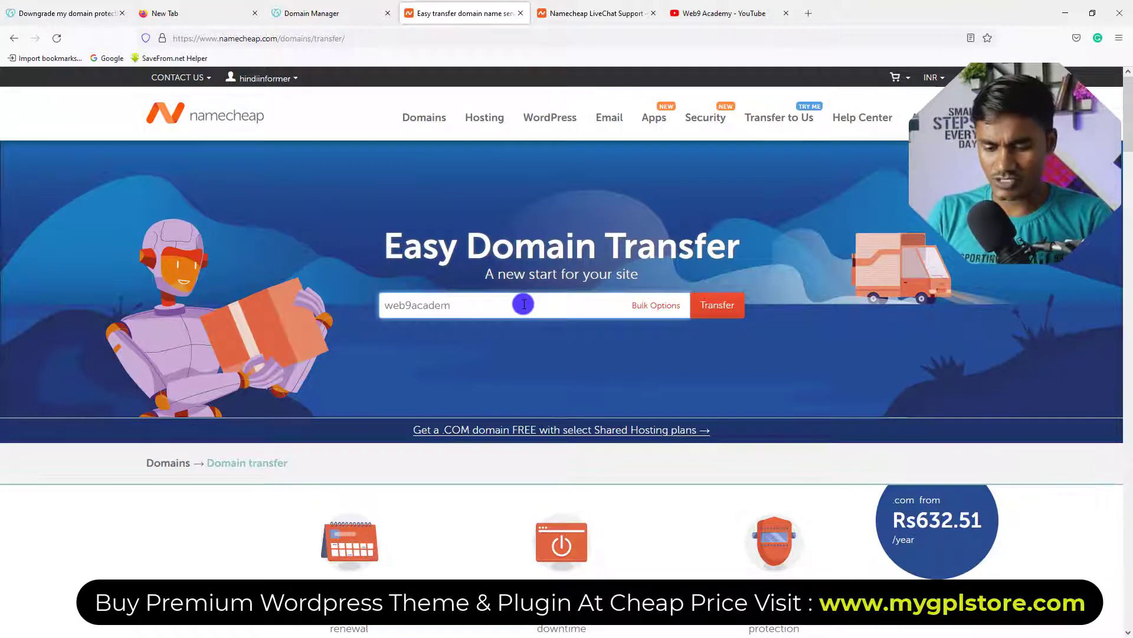
type("y.com")
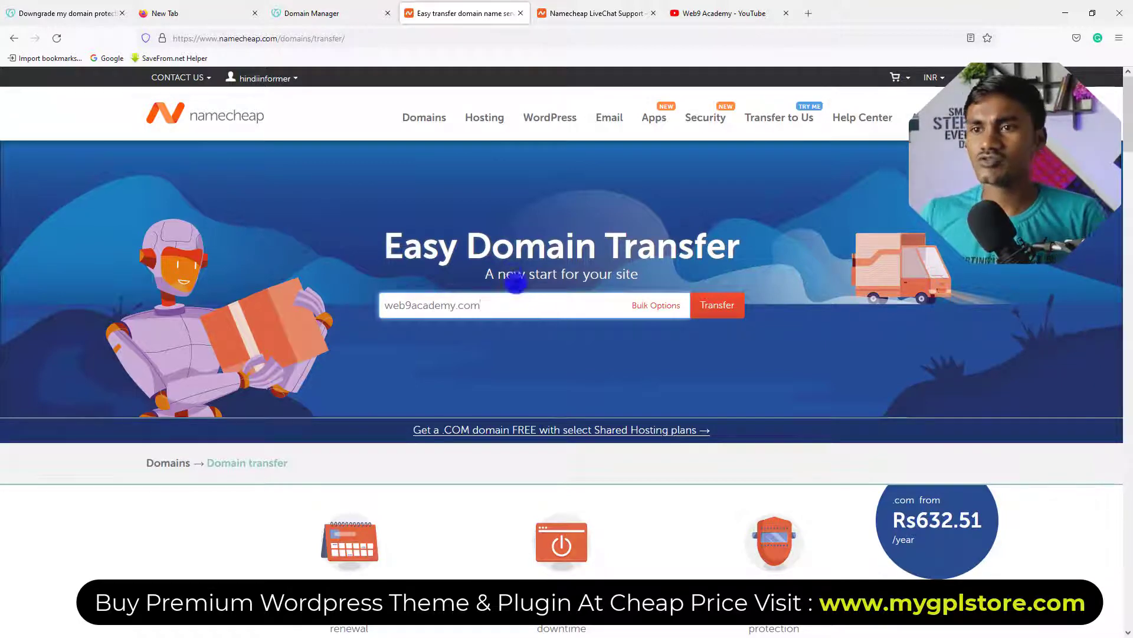
left_click(713, 311)
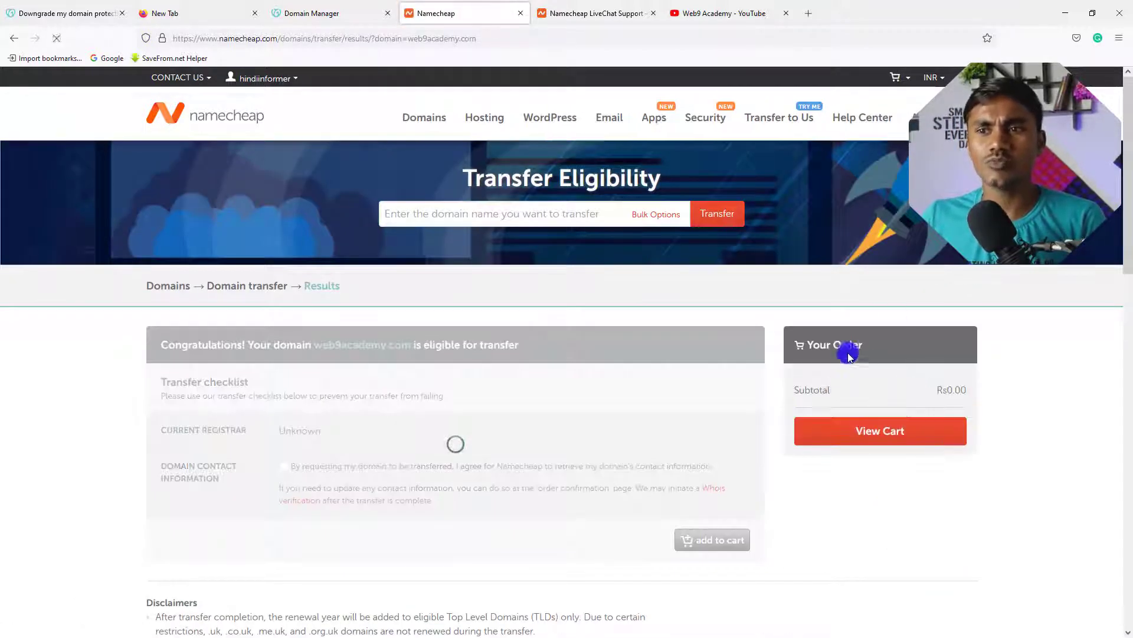
Step: Review the eligibility result and agree to let Namecheap retrieve the domain's contact information
scroll(605, 265, "down", 2)
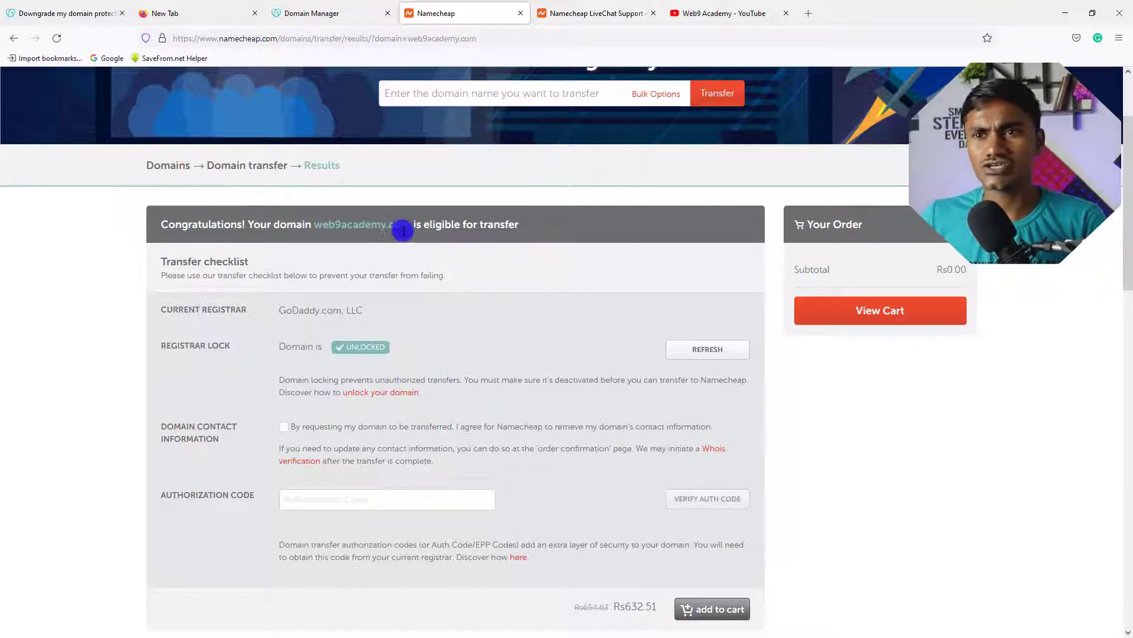
left_click_drag(250, 226, 561, 229)
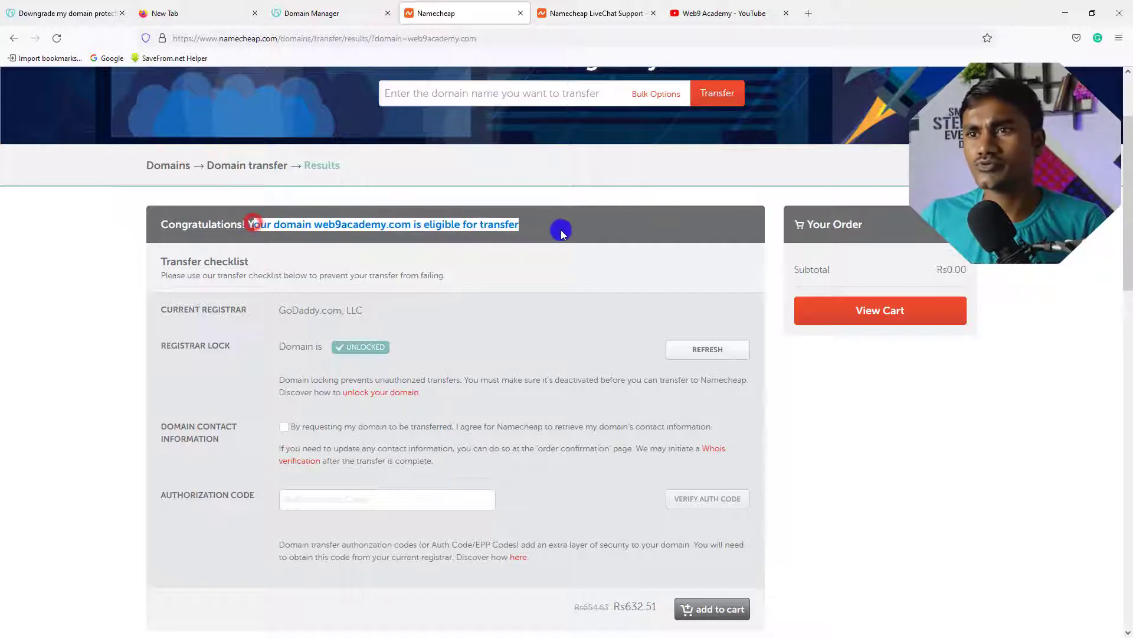
left_click(565, 230)
scroll(556, 240, "down", 2)
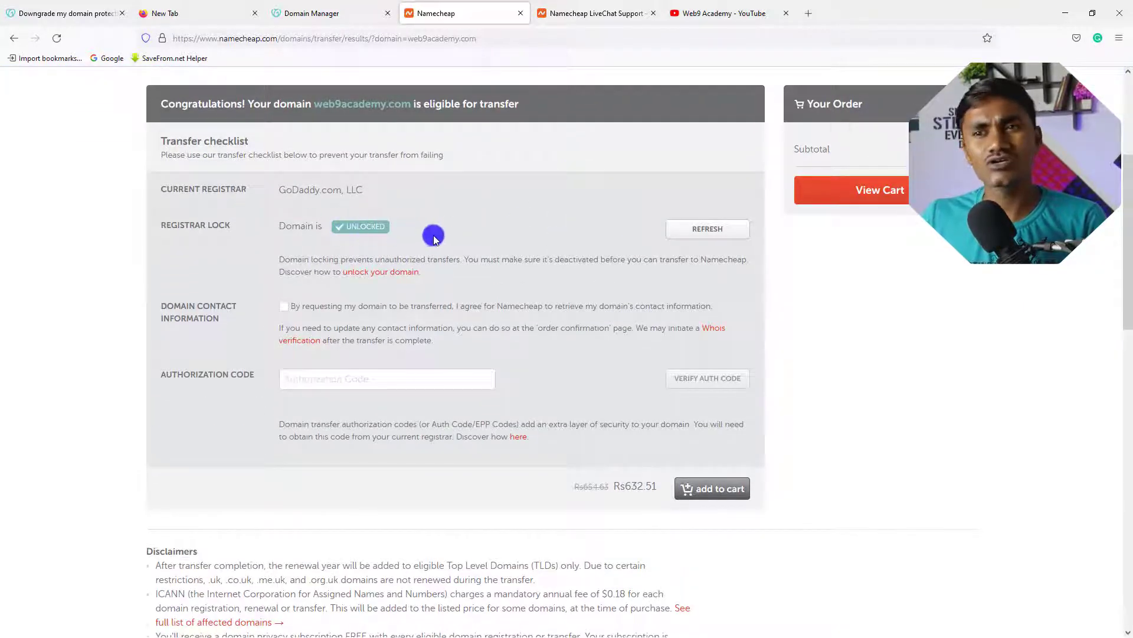
scroll(433, 238, "down", 2)
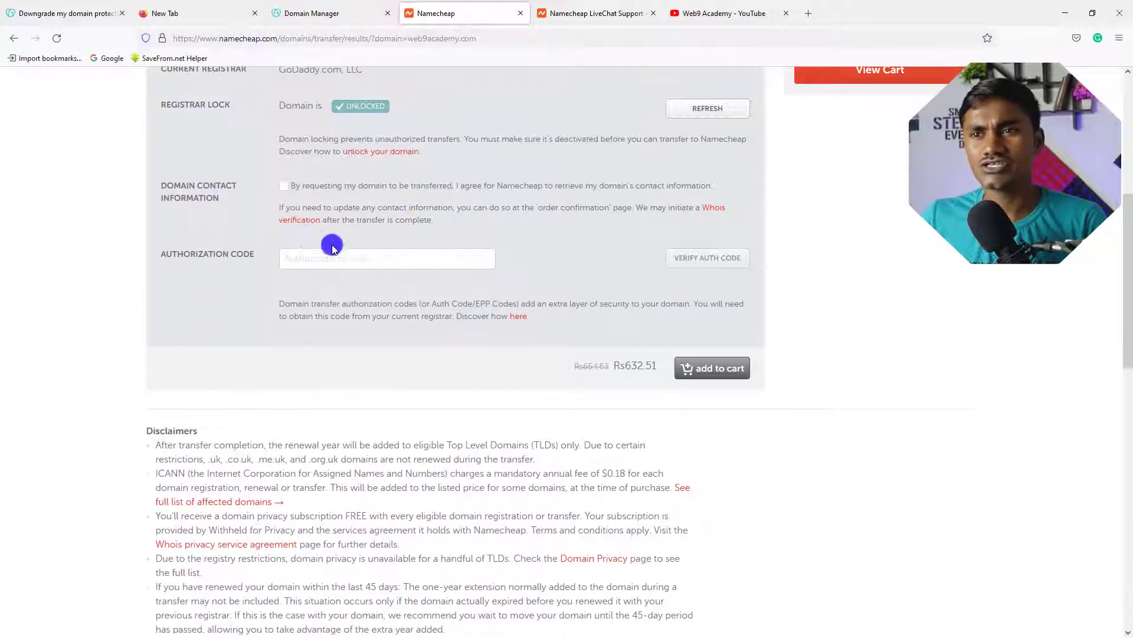
left_click(287, 188)
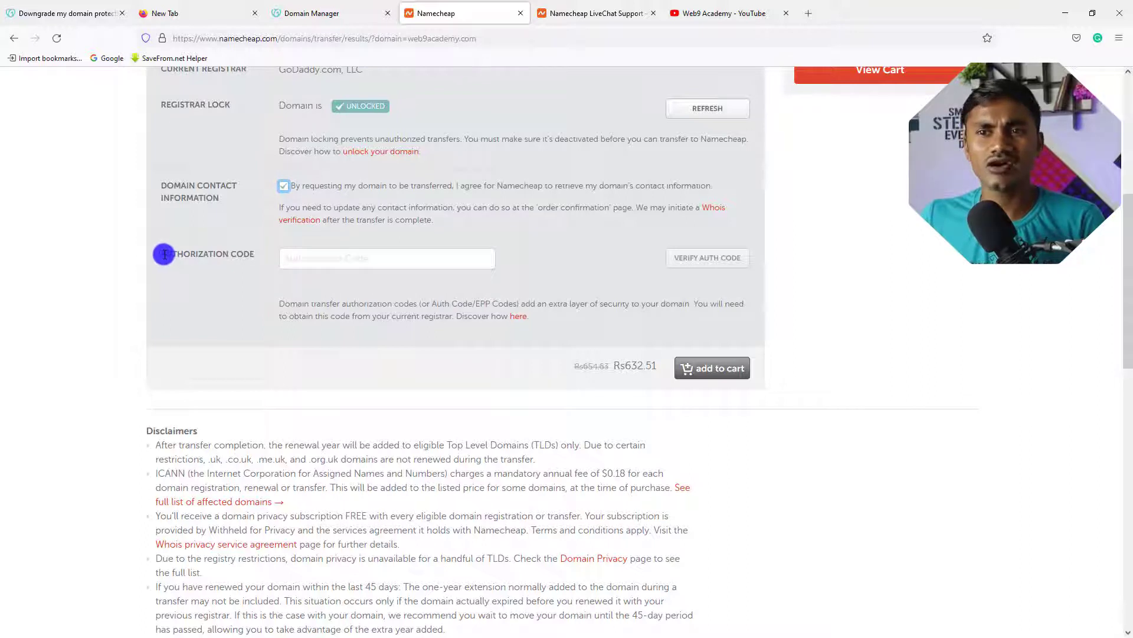
Step: Switch to GoDaddy's Domain Transfer Out page, reveal the authorization code and copy it to the clipboard
left_click_drag(163, 254, 259, 261)
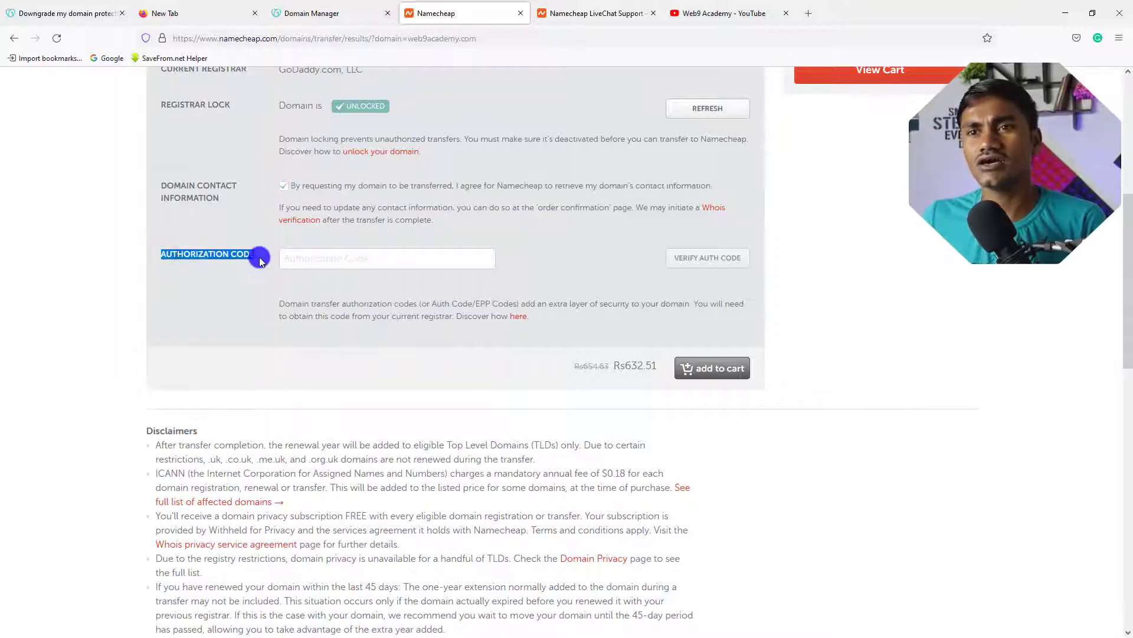
left_click(581, 276)
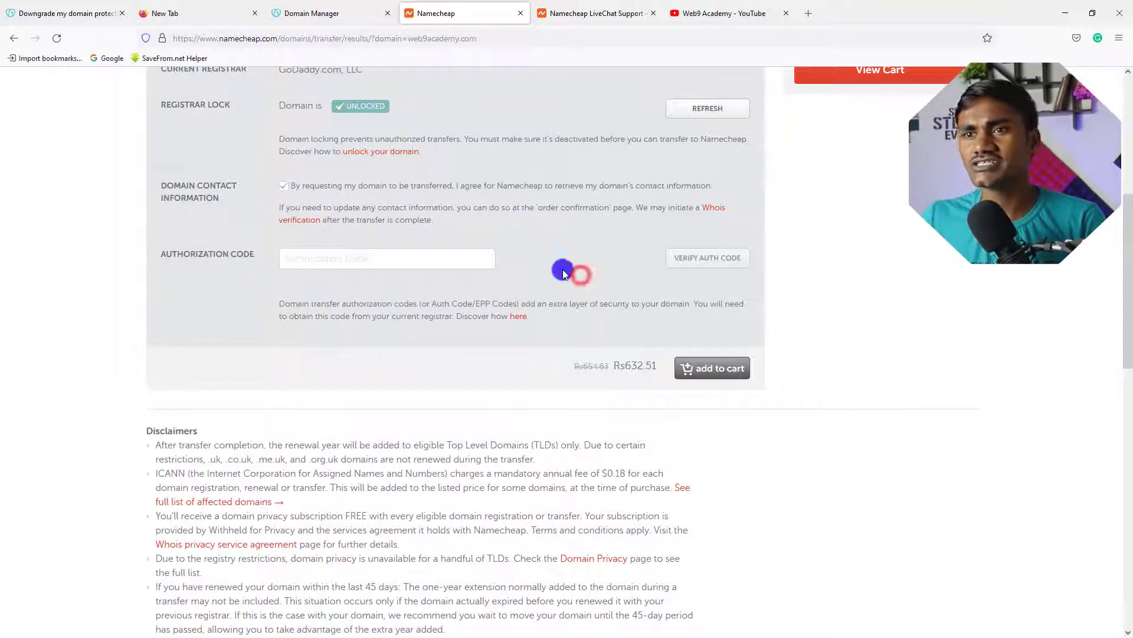
left_click(316, 14)
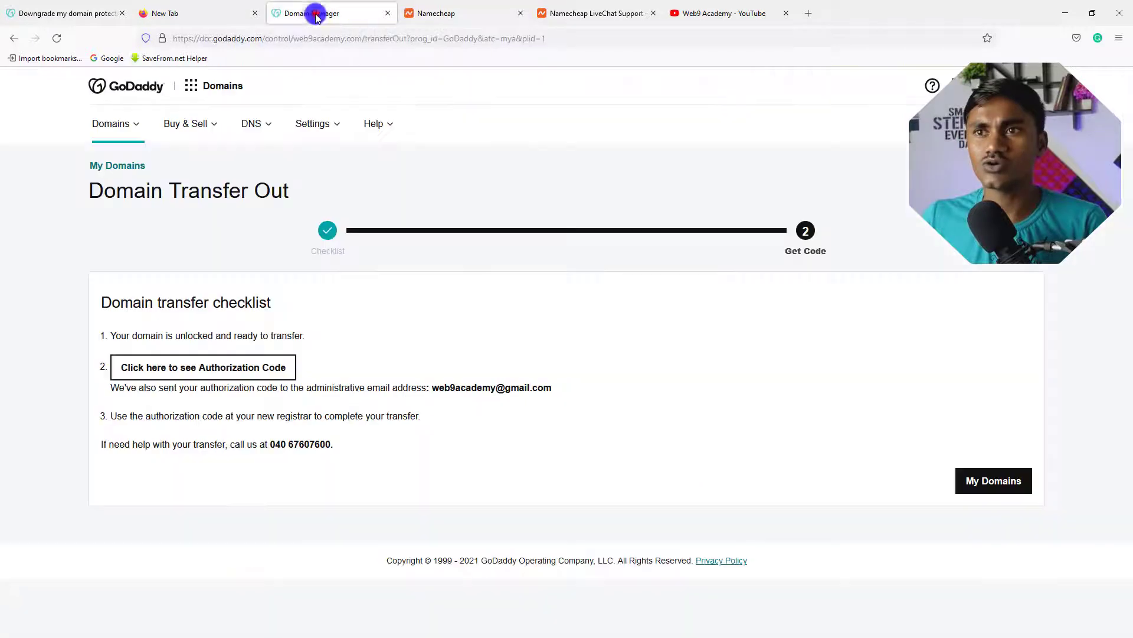
left_click(199, 368)
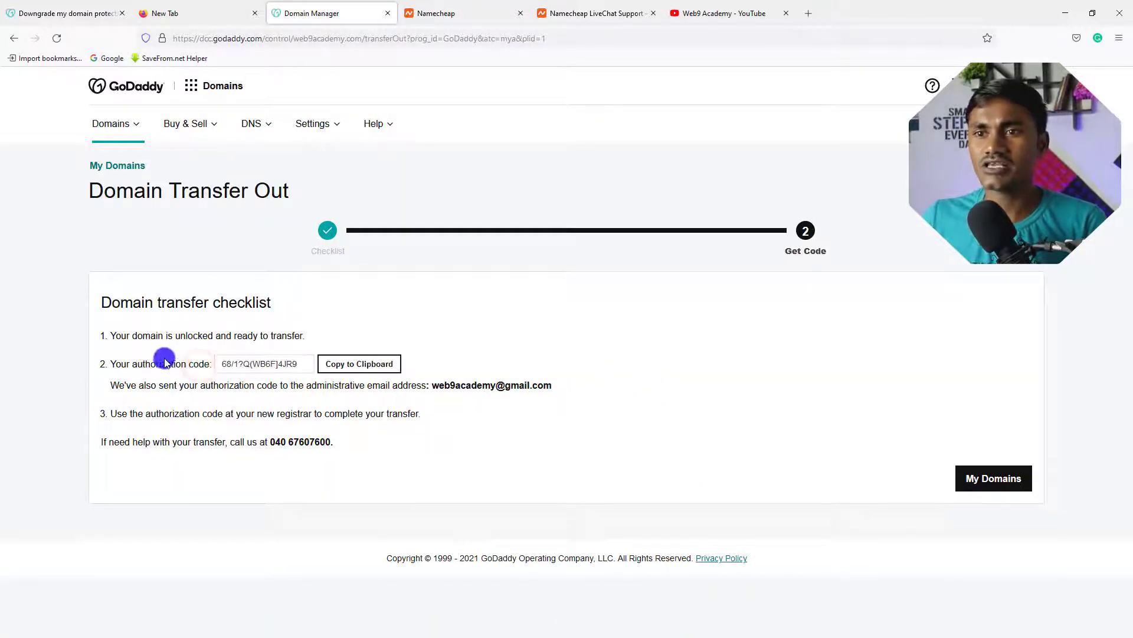
left_click(355, 364)
Step: Return to the Namecheap transfer checklist, paste the copied authorization code into its field and verify it
left_click(459, 12)
left_click(415, 267)
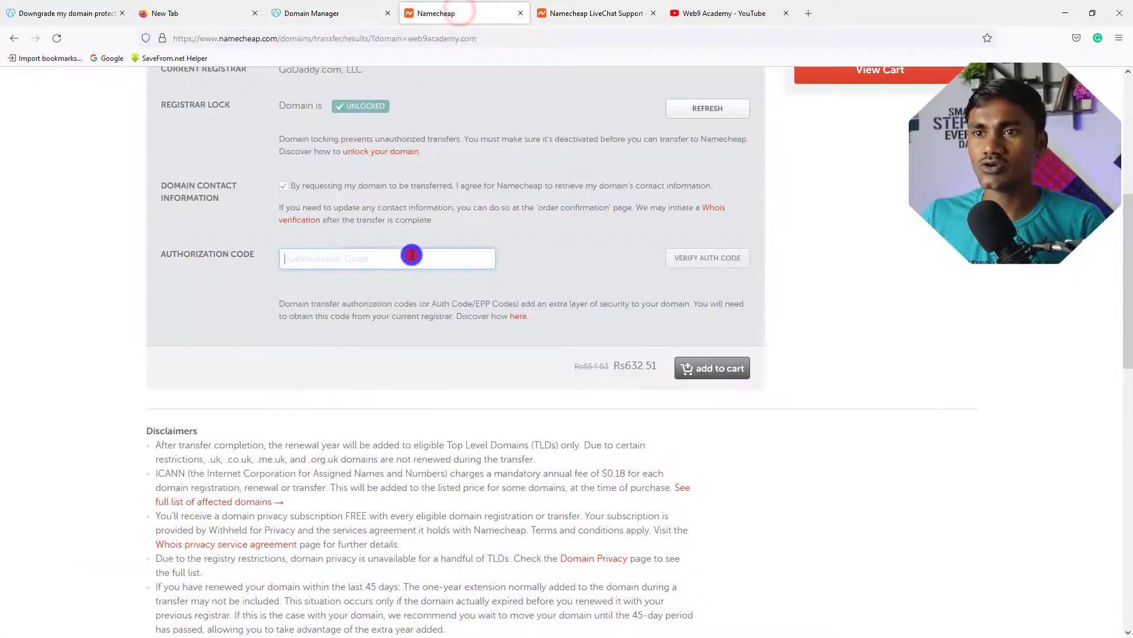
key("ctrl+v")
left_click(695, 263)
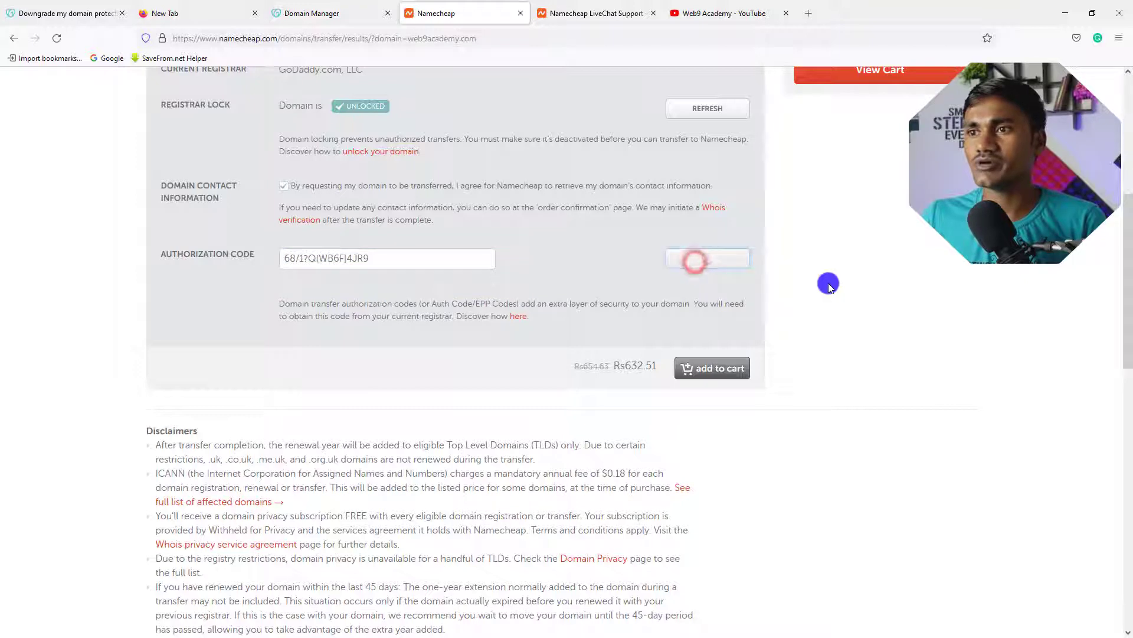
Step: Add the one-year web9academy.com transfer to the cart and view the cart
left_click(728, 368)
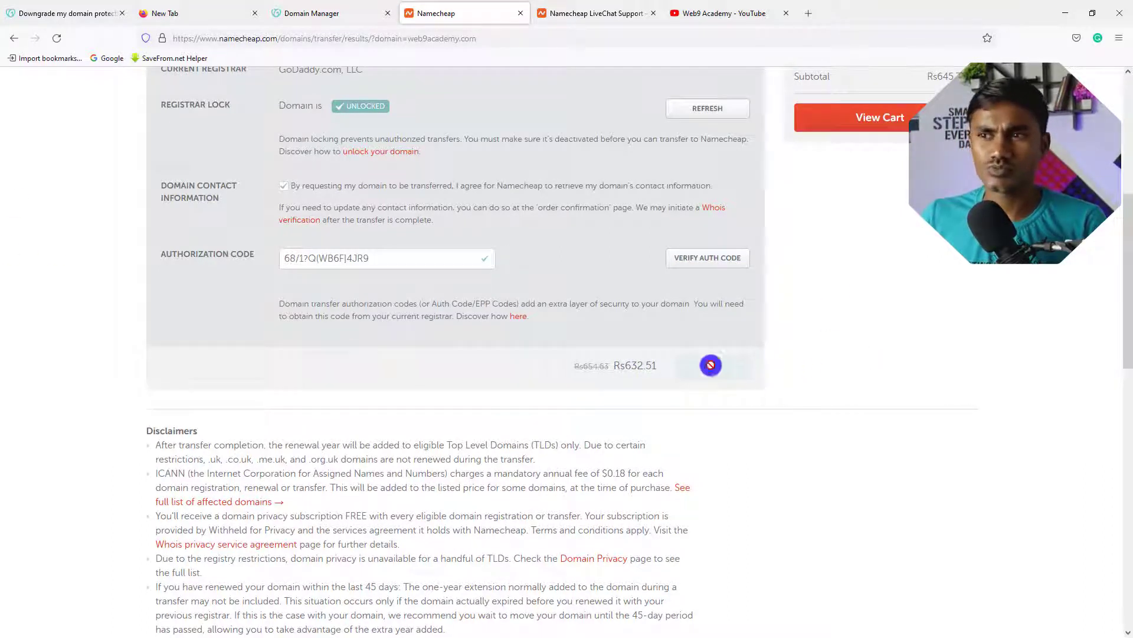
scroll(885, 177, "up", 2)
left_click(857, 62)
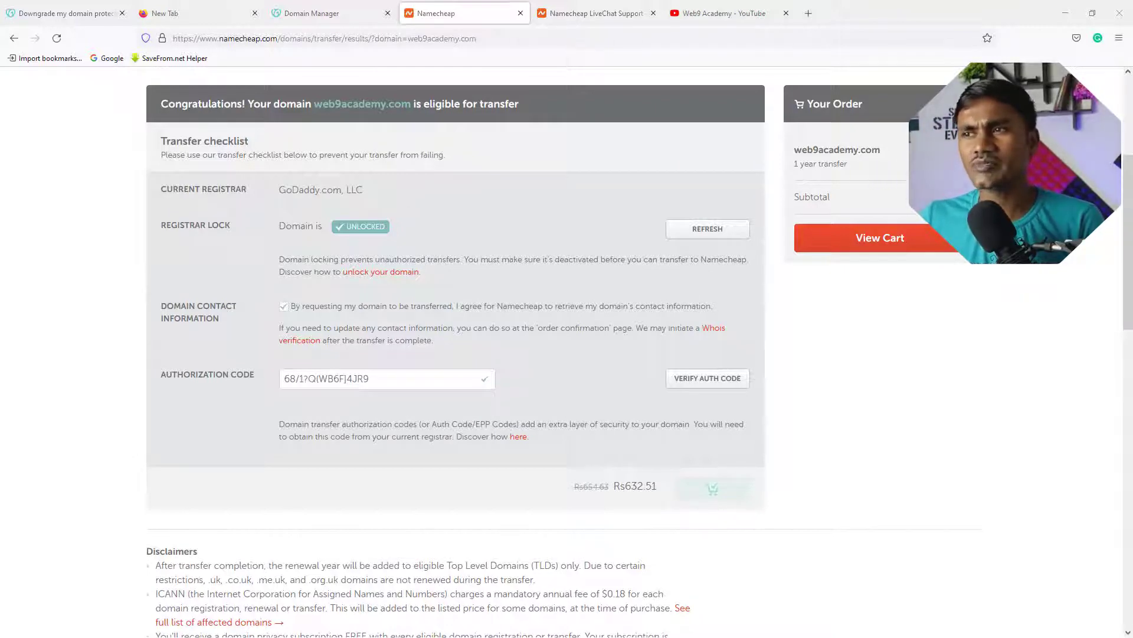
scroll(901, 305, "down", 3)
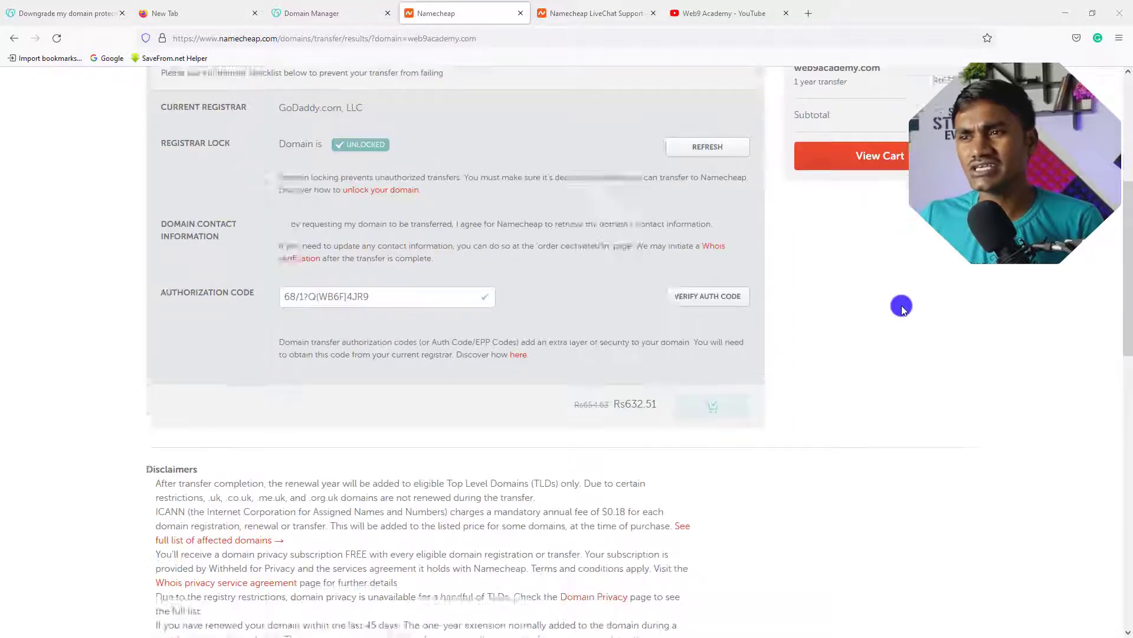
scroll(901, 314, "up", 3)
left_click(895, 242)
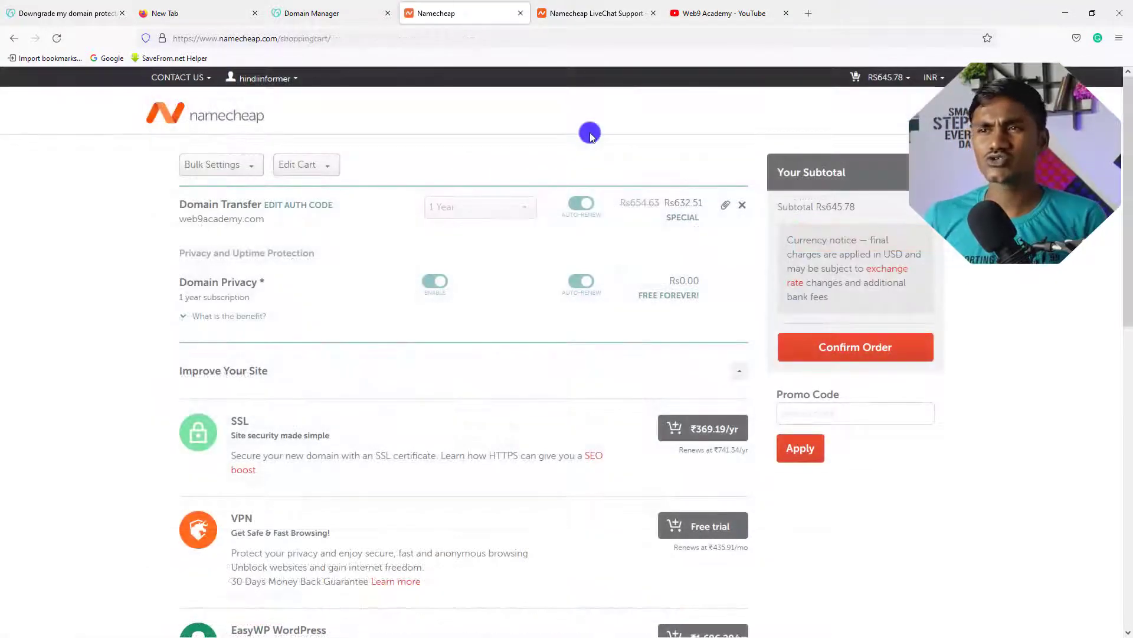
Step: Apply the promo code BYEBYEGD to the domain transfer order
scroll(1028, 307, "down", 2)
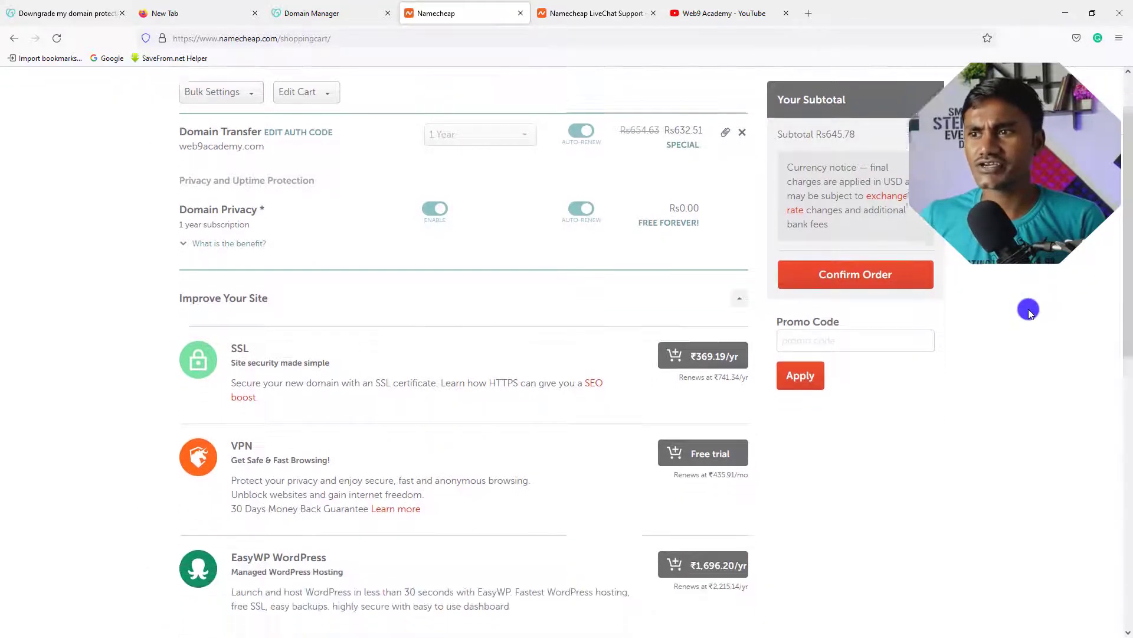
scroll(1028, 345, "up", 2)
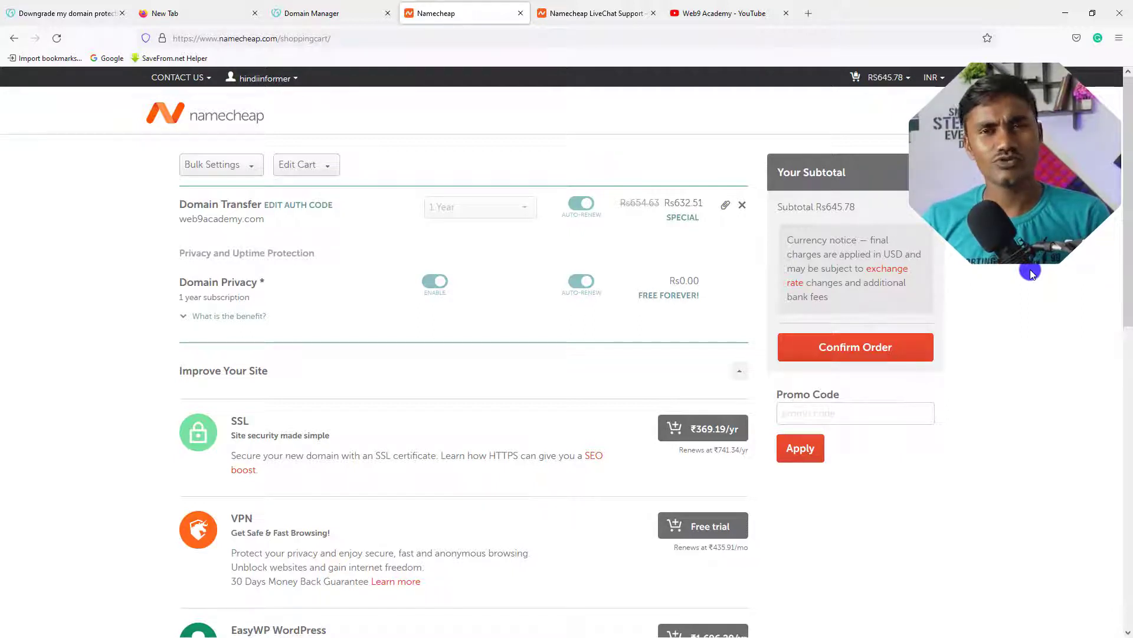
scroll(1054, 295, "down", 1)
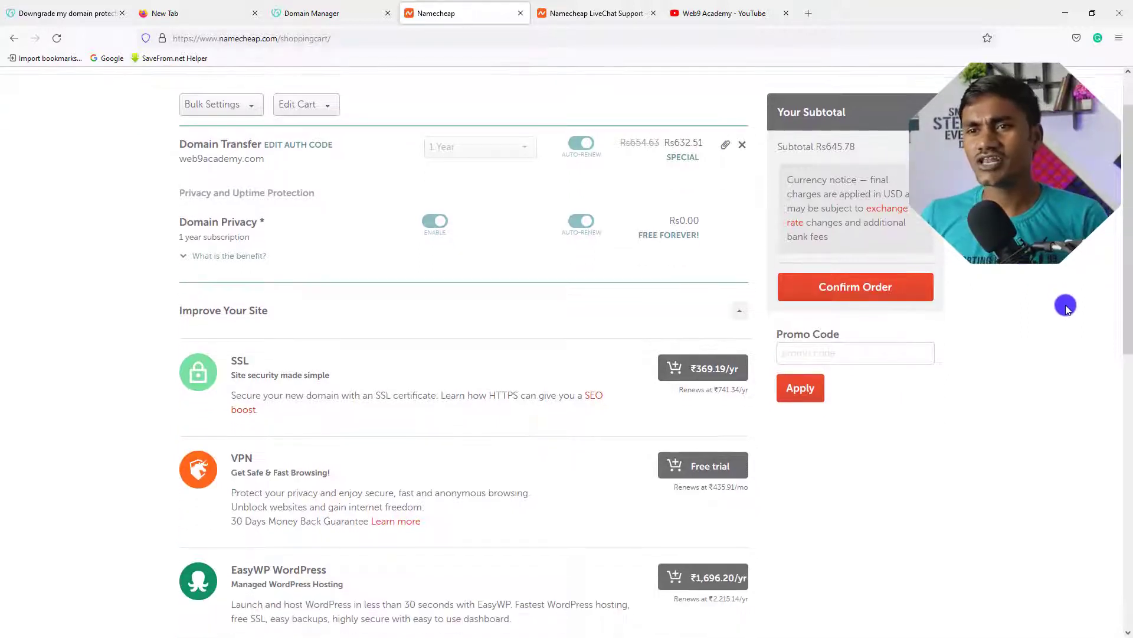
left_click(878, 361)
type("BYEBYEGD")
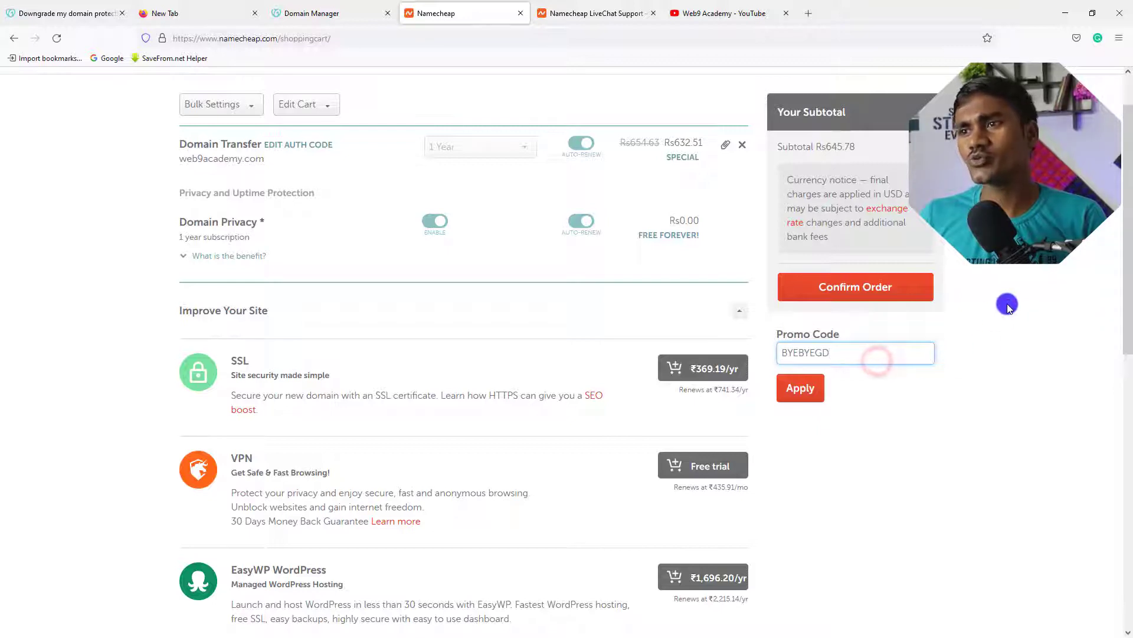
left_click(798, 396)
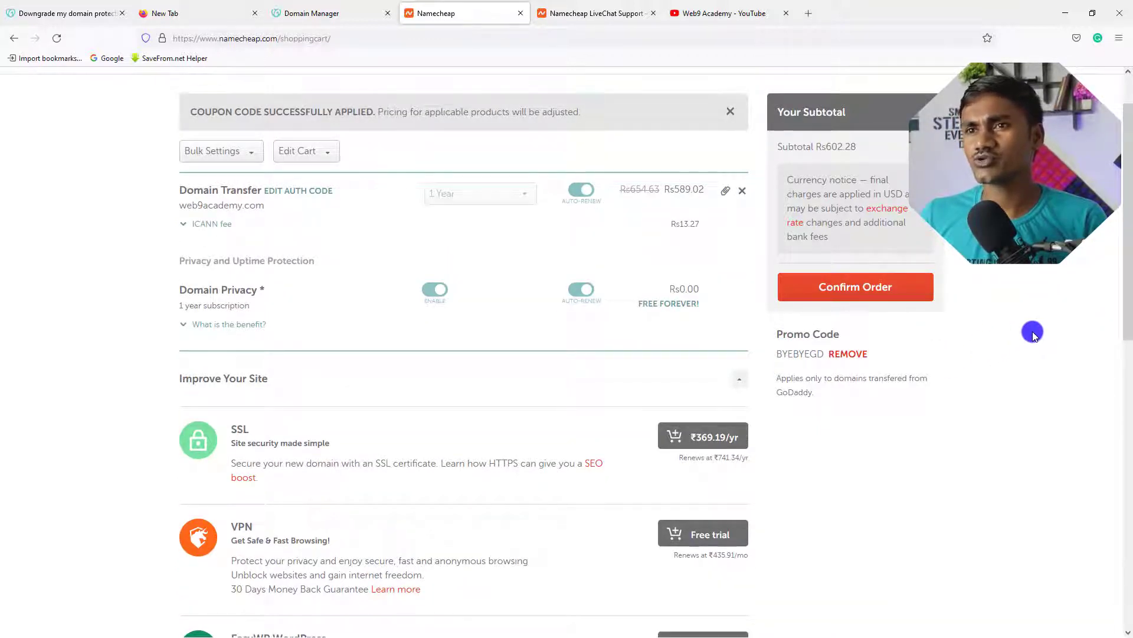
scroll(1033, 334, "up", 2)
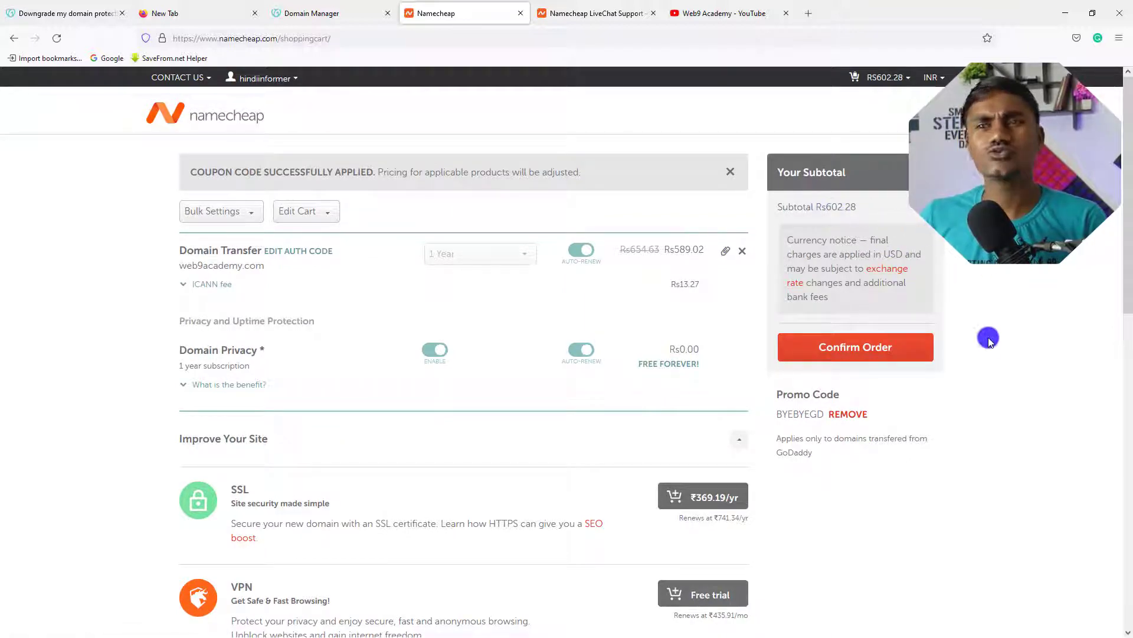
scroll(1012, 335, "down", 2)
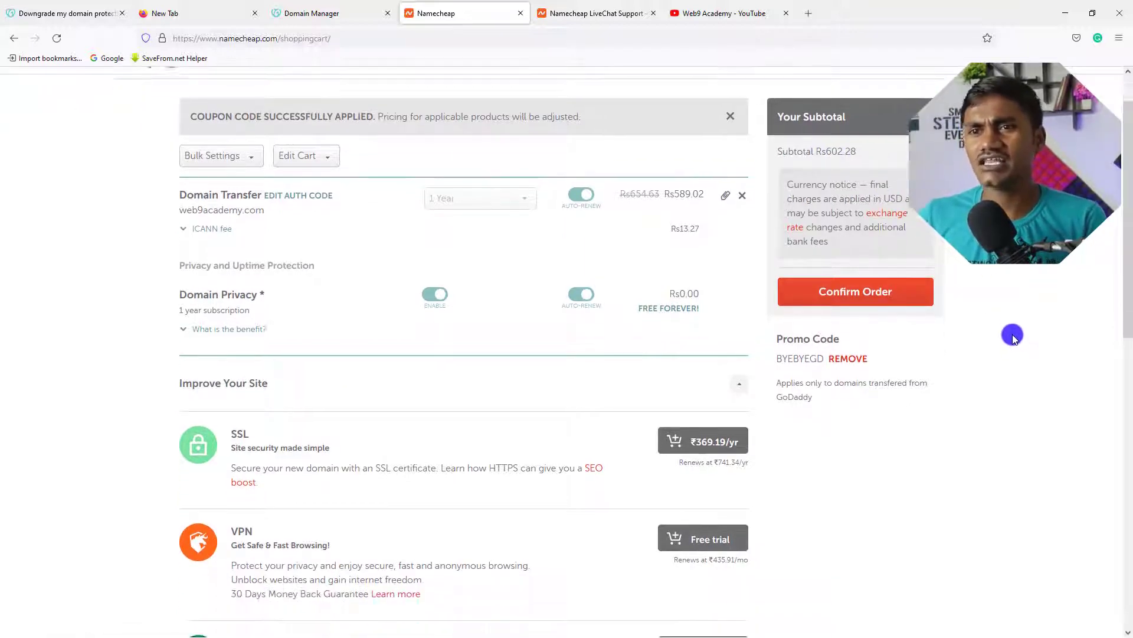
scroll(1012, 335, "up", 2)
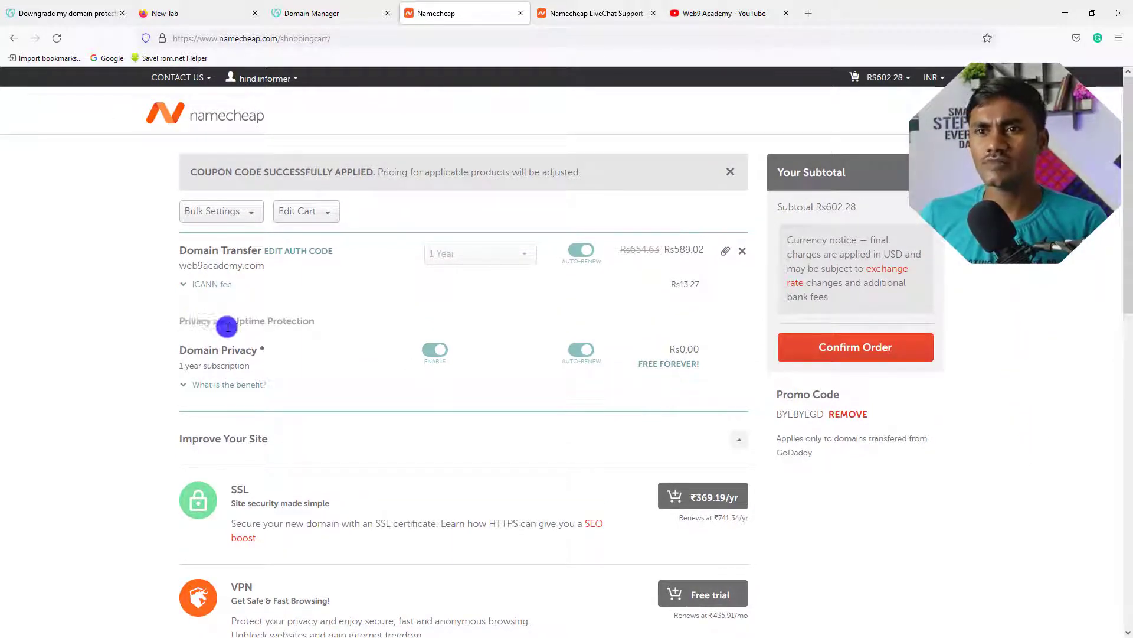
scroll(359, 324, "down", 2)
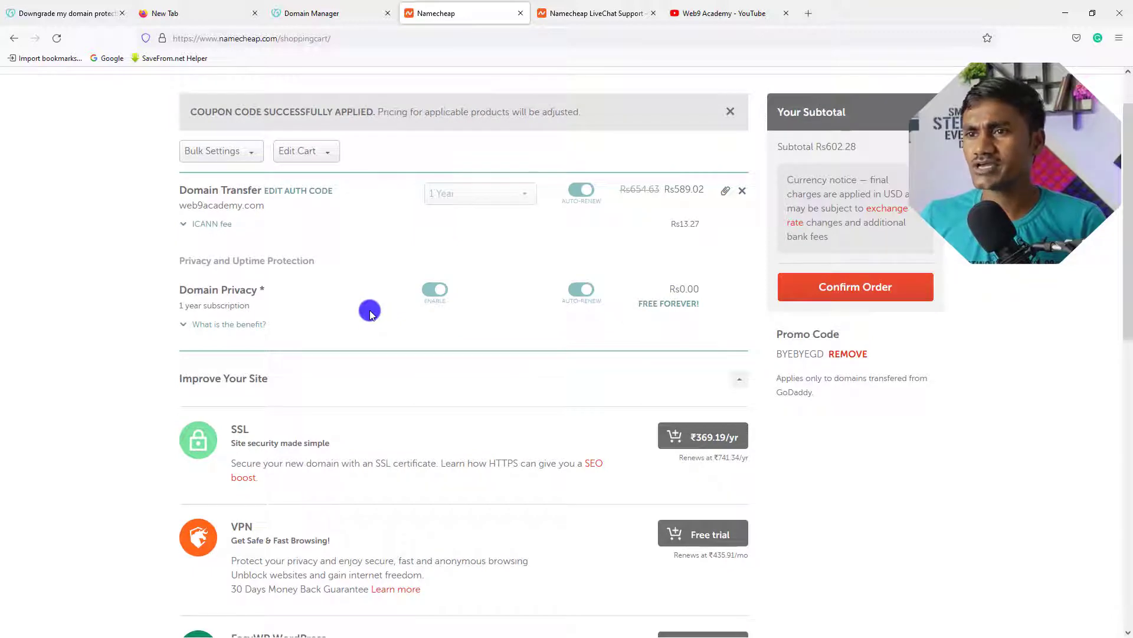
Step: Confirm the discounted web9academy.com transfer order in the cart and proceed to billing
scroll(994, 328, "up", 2)
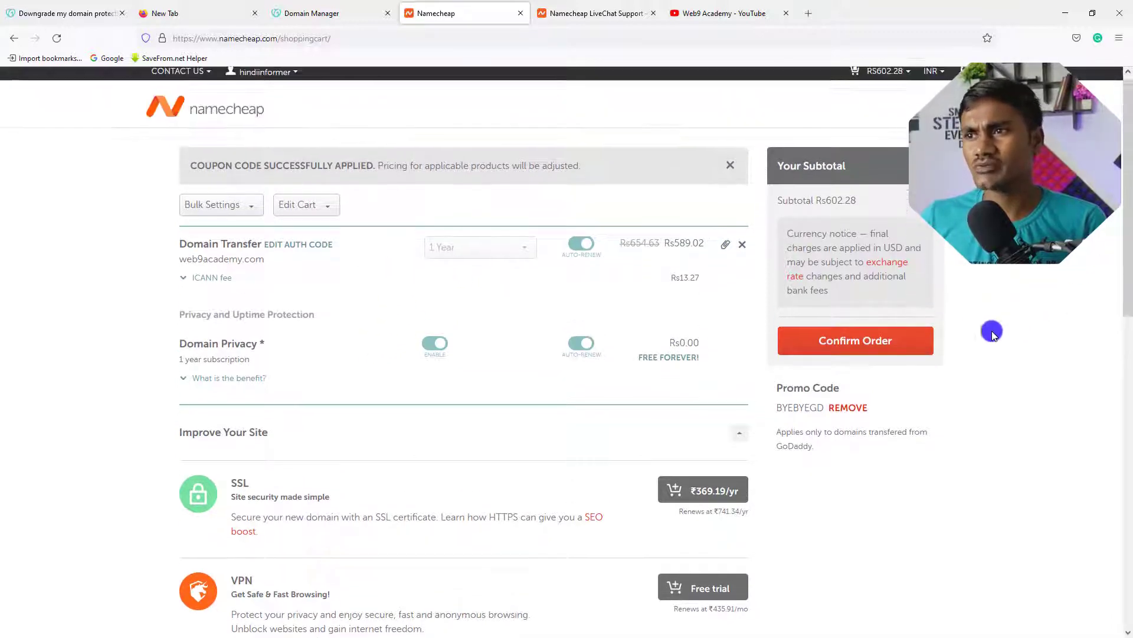
left_click(885, 348)
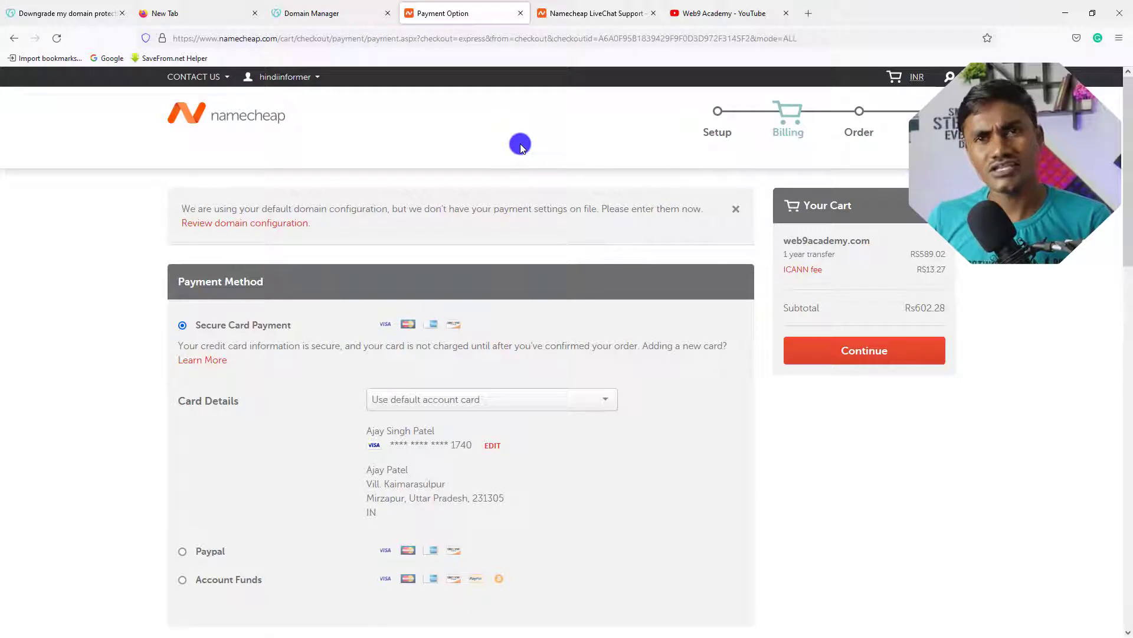
left_click(321, 82)
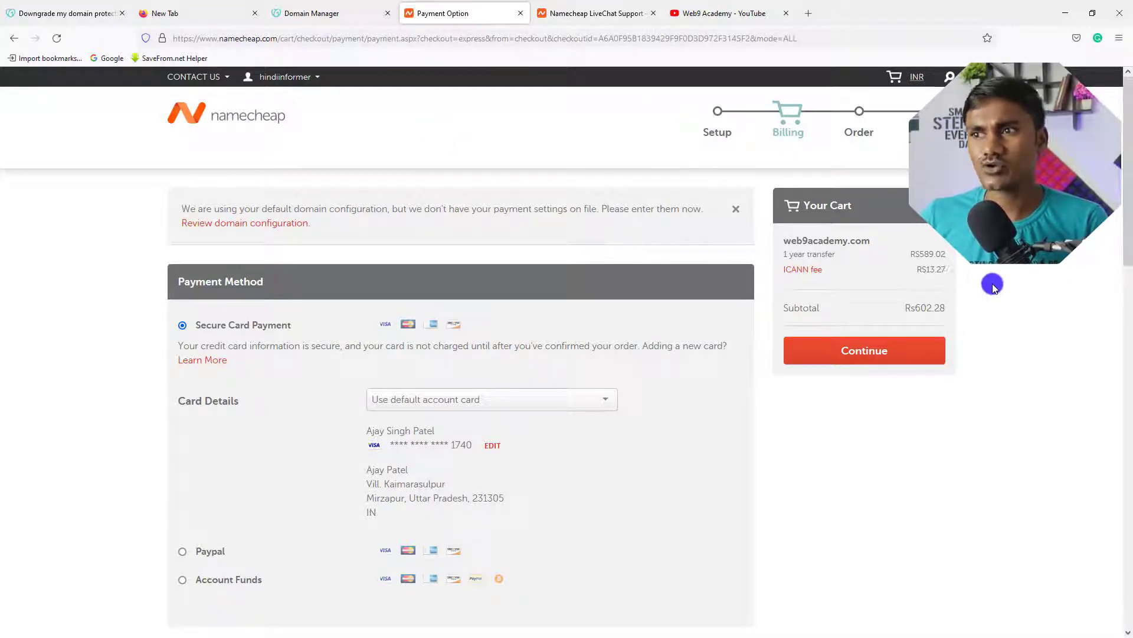
Step: Review the payment method, card details, billing address and renewal settings for the transfer order
scroll(1032, 271, "down", 2)
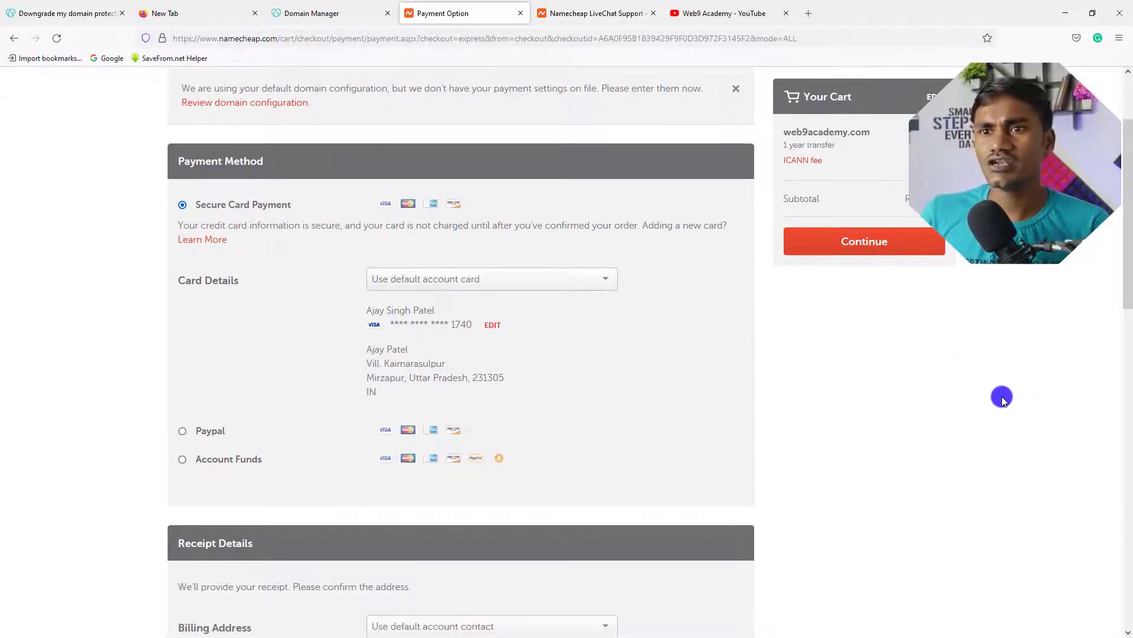
scroll(968, 446, "down", 3)
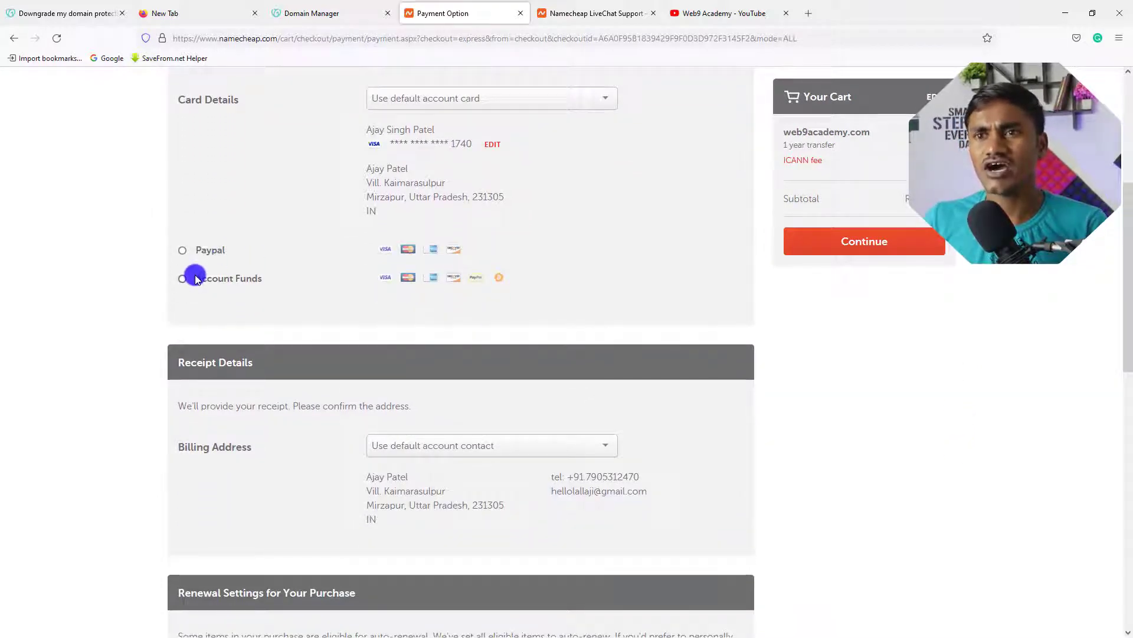
scroll(946, 413, "up", 7)
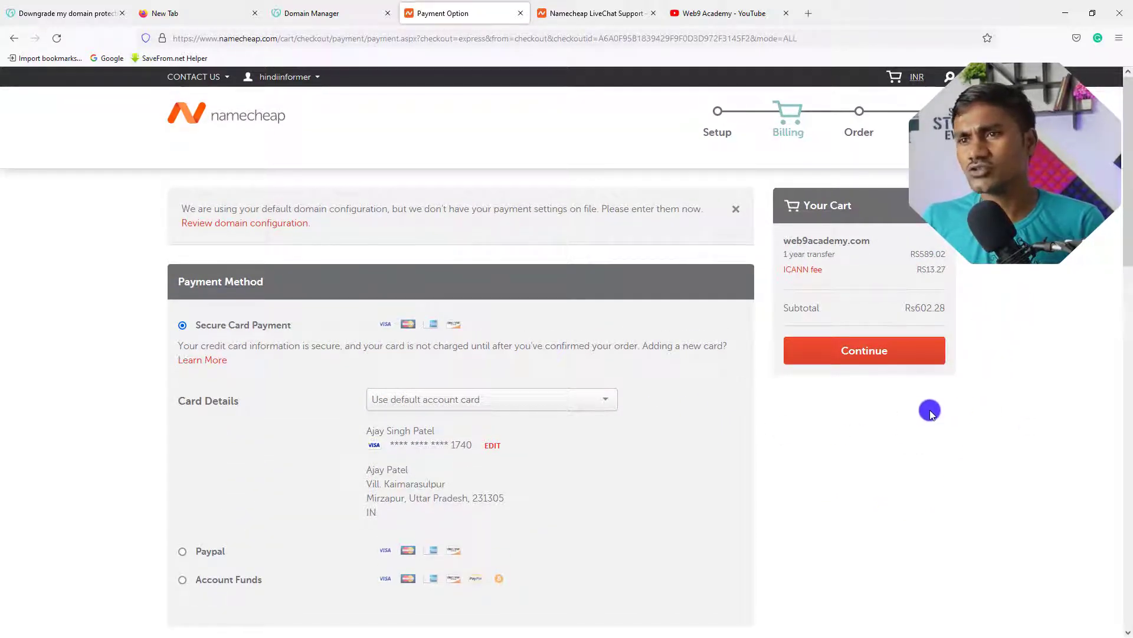
scroll(929, 409, "down", 2)
scroll(900, 397, "down", 2)
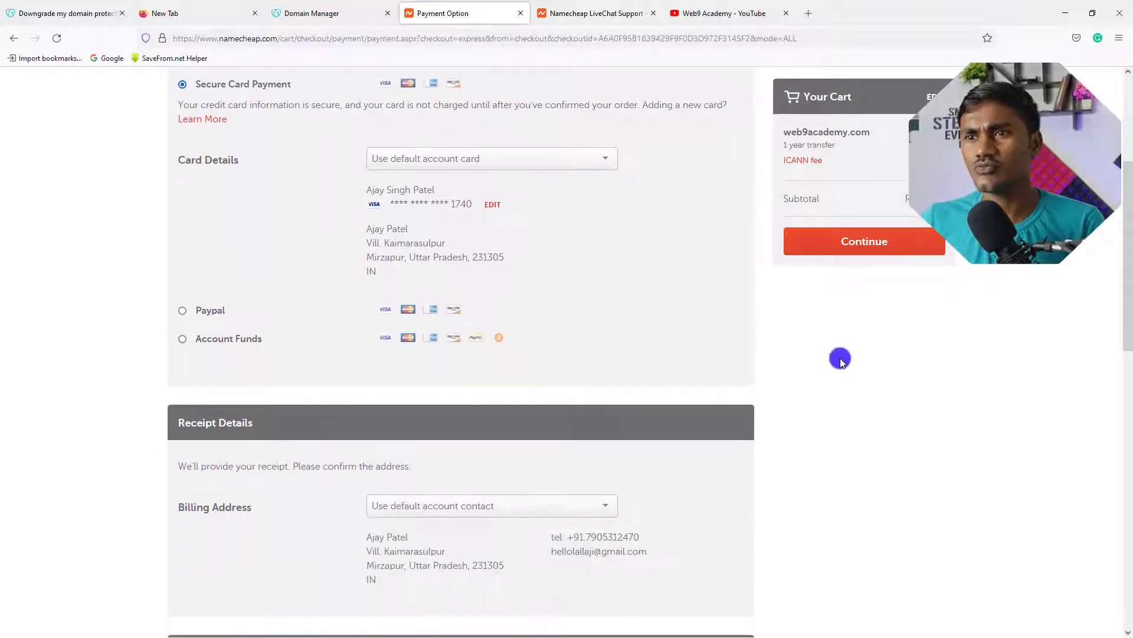
scroll(907, 371, "down", 3)
scroll(907, 371, "down", 2)
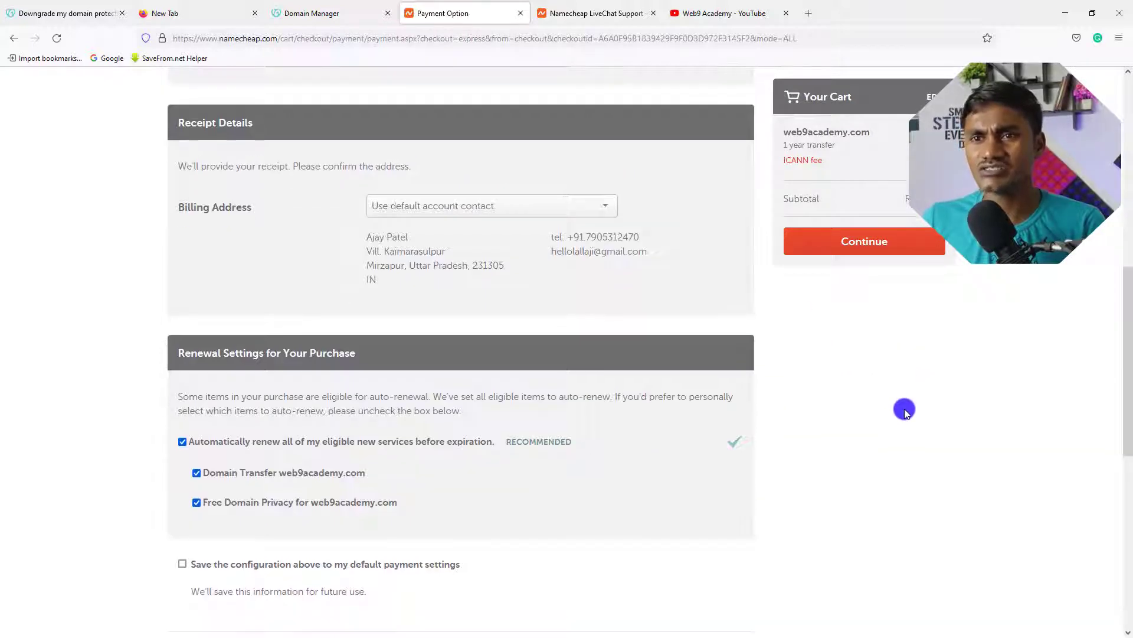
scroll(903, 407, "up", 7)
scroll(1085, 401, "up", 2)
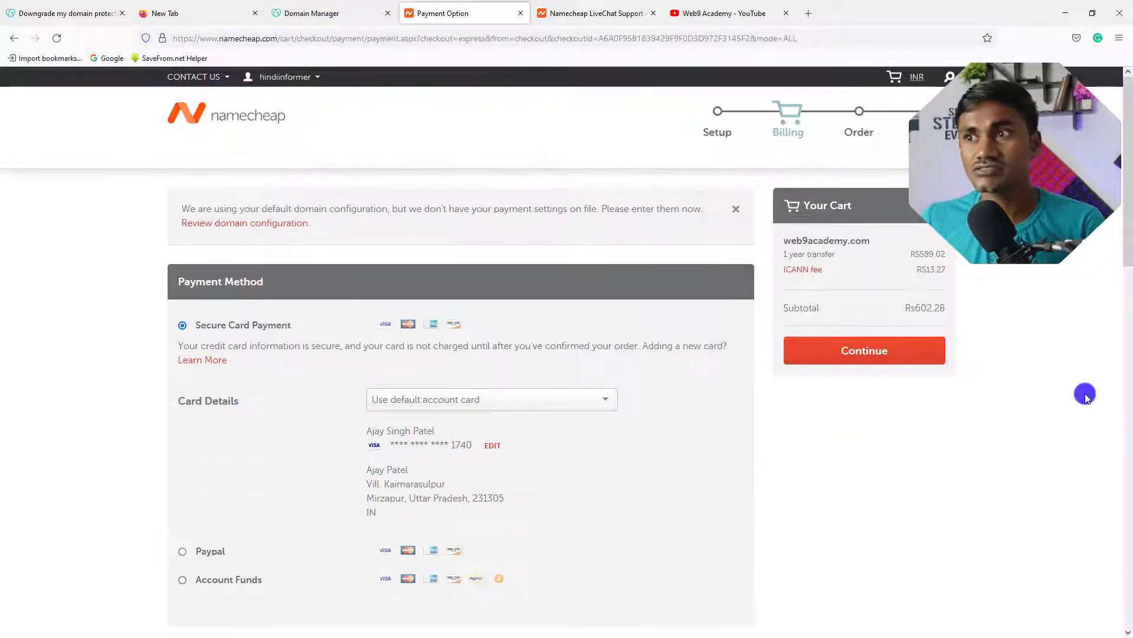
scroll(1084, 393, "down", 2)
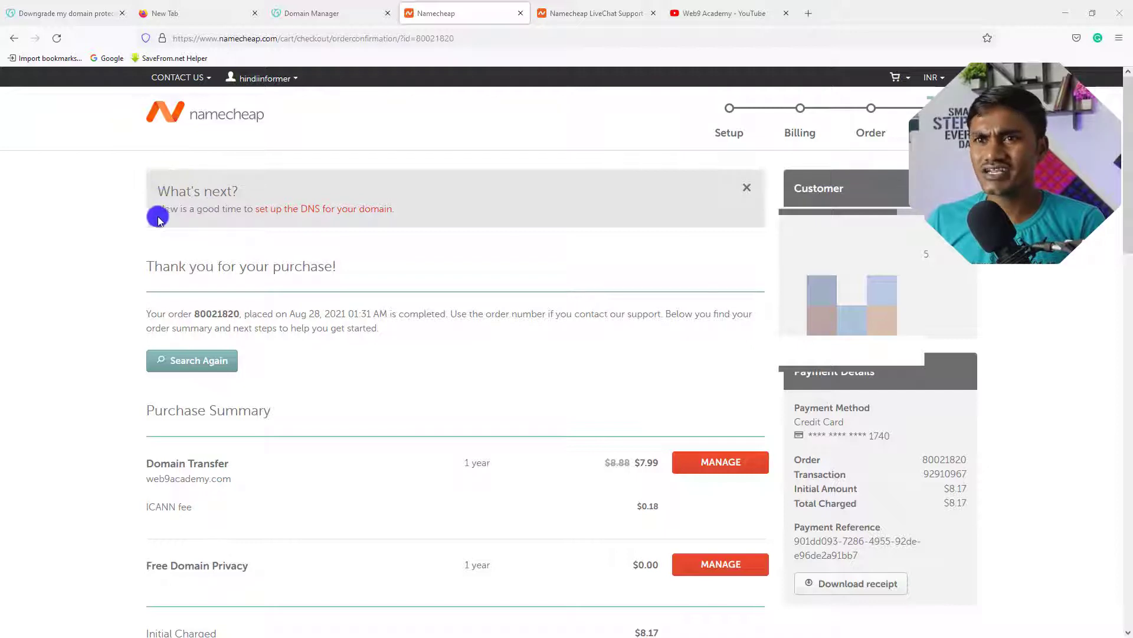
Step: Open the DNS setup help from the order confirmation and go on to the account dashboard
left_click(310, 211)
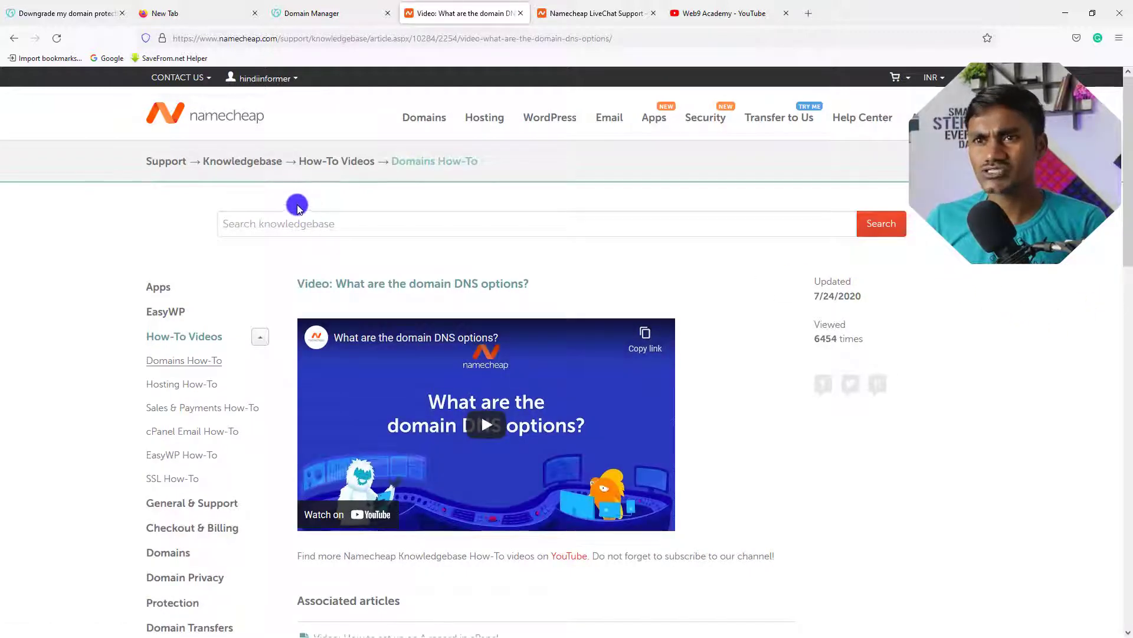
mouse_move(916, 117)
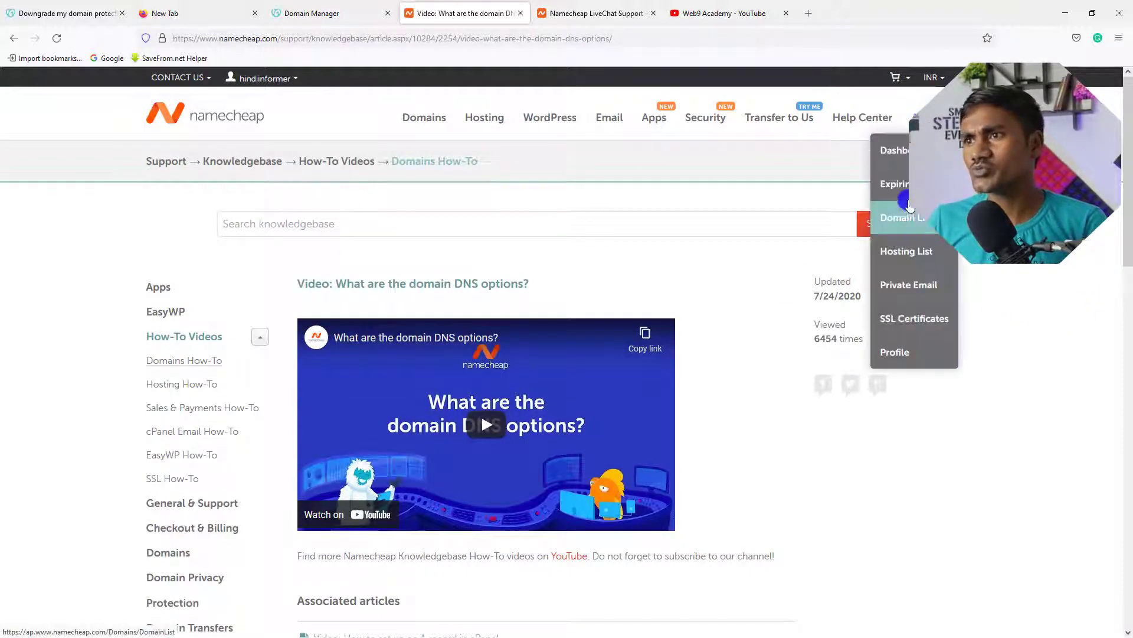
left_click(894, 150)
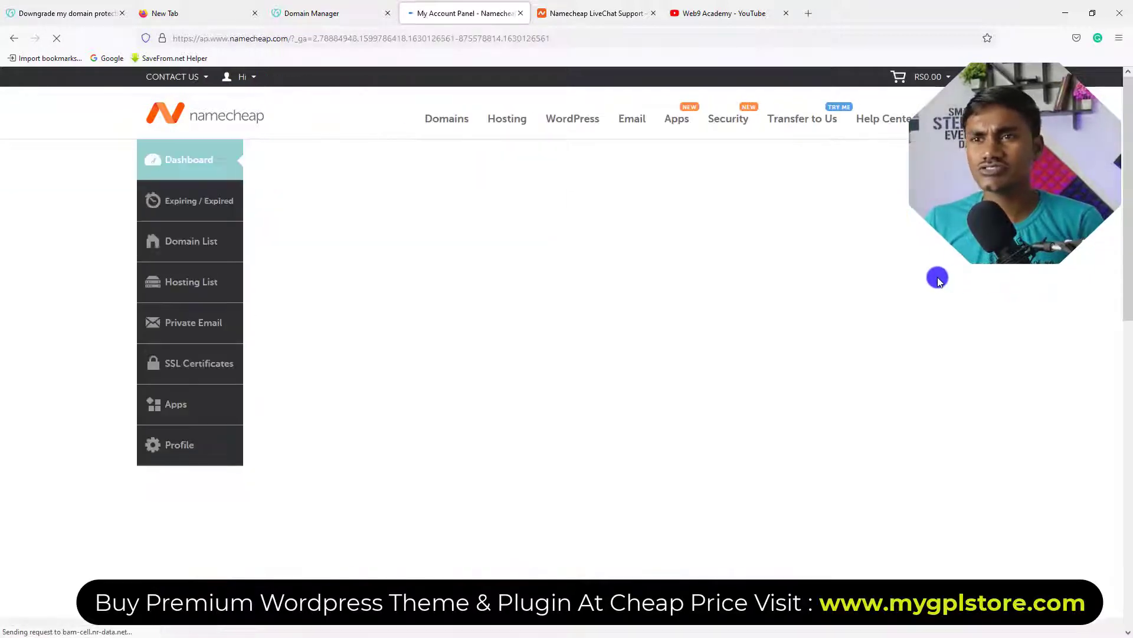
Step: Check web9academy.com's registrar and transfer status among the recently active domains on the dashboard and refresh the status
scroll(248, 46, "up", 2)
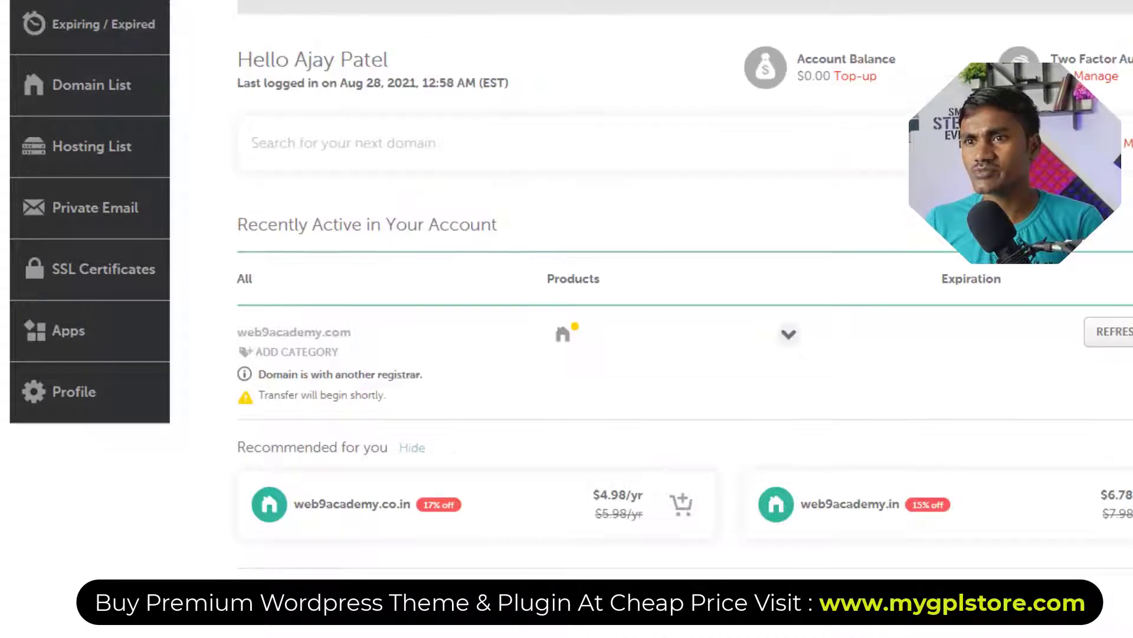
scroll(248, 46, "down", 6)
scroll(248, 46, "up", 2)
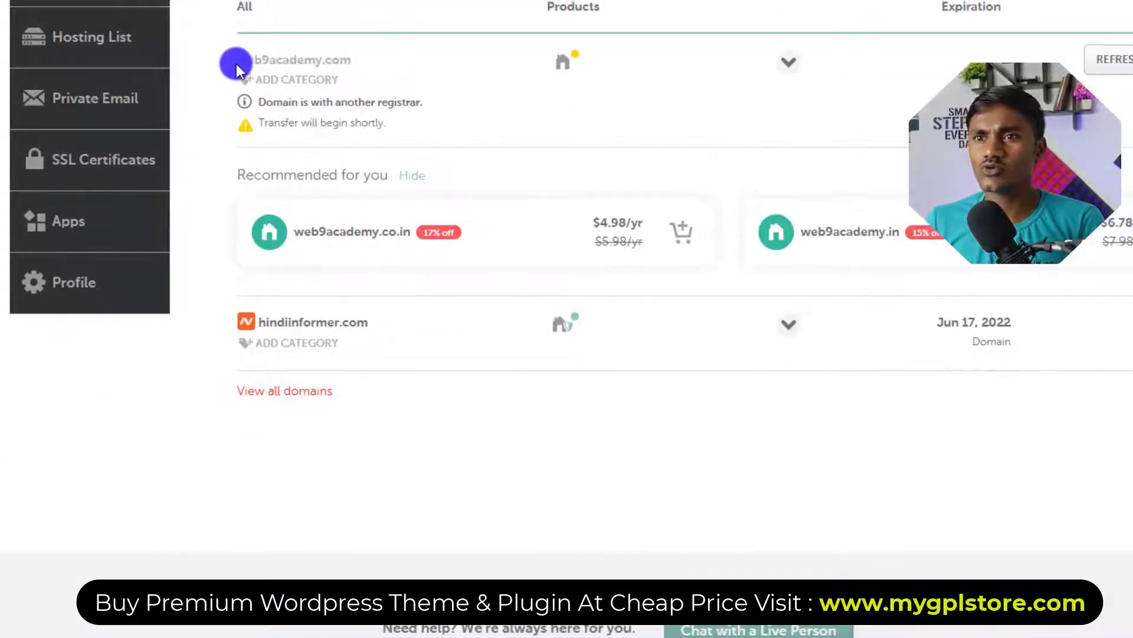
left_click_drag(239, 61, 351, 61)
left_click_drag(254, 101, 445, 107)
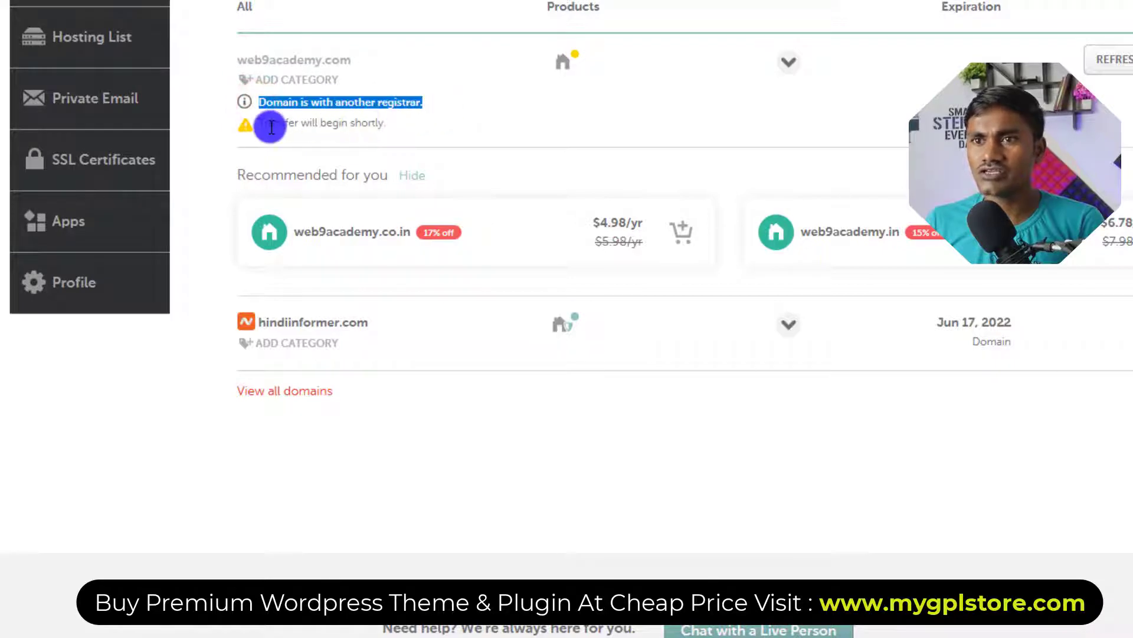
left_click_drag(260, 127, 413, 124)
left_click(474, 123)
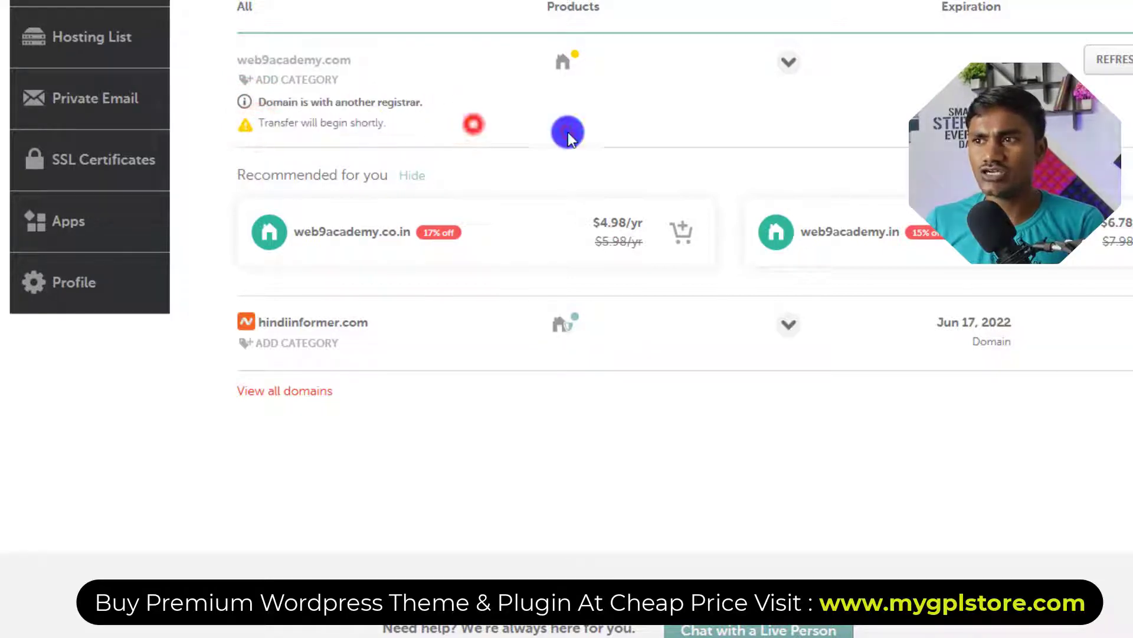
left_click(1125, 68)
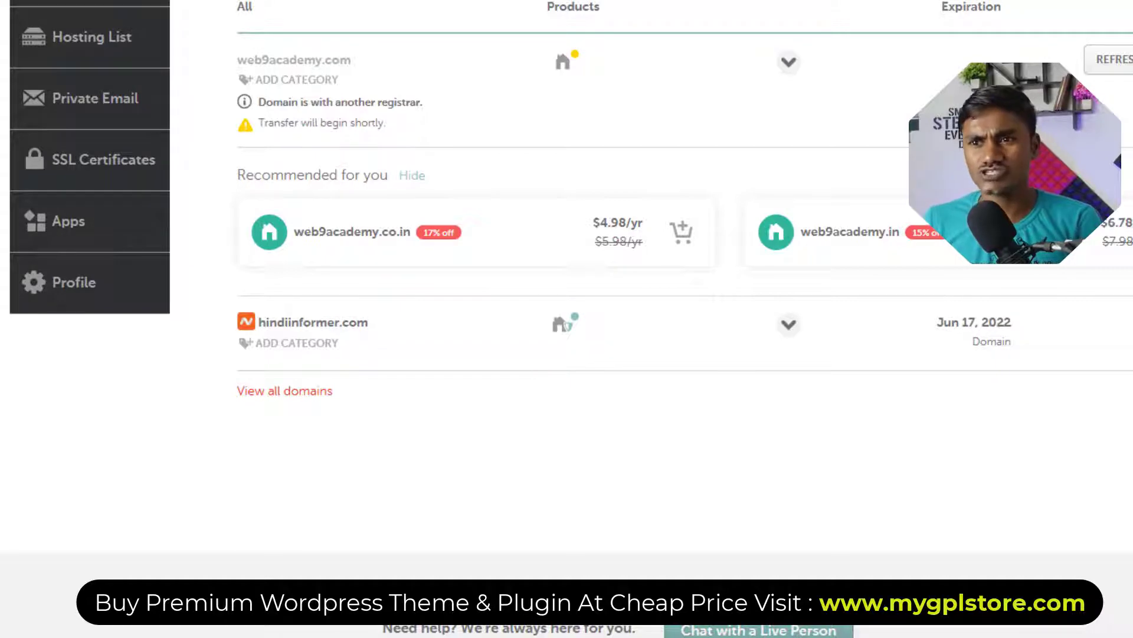
Step: Open the newest order summary in the account messages and read through its order details
scroll(590, 296, "up", 5)
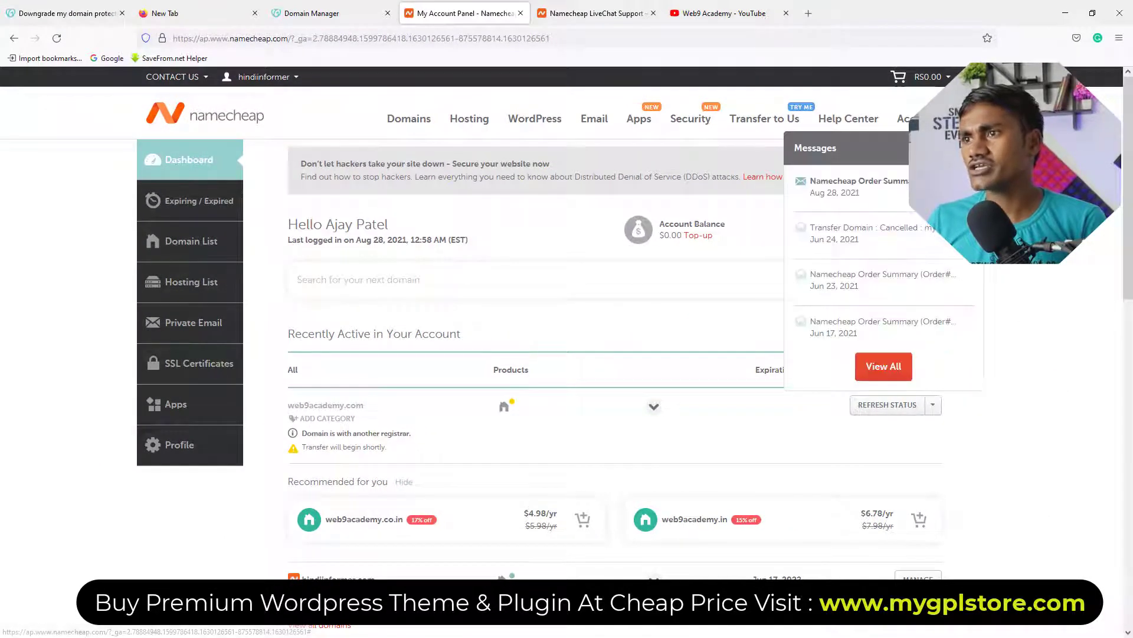
left_click(866, 187)
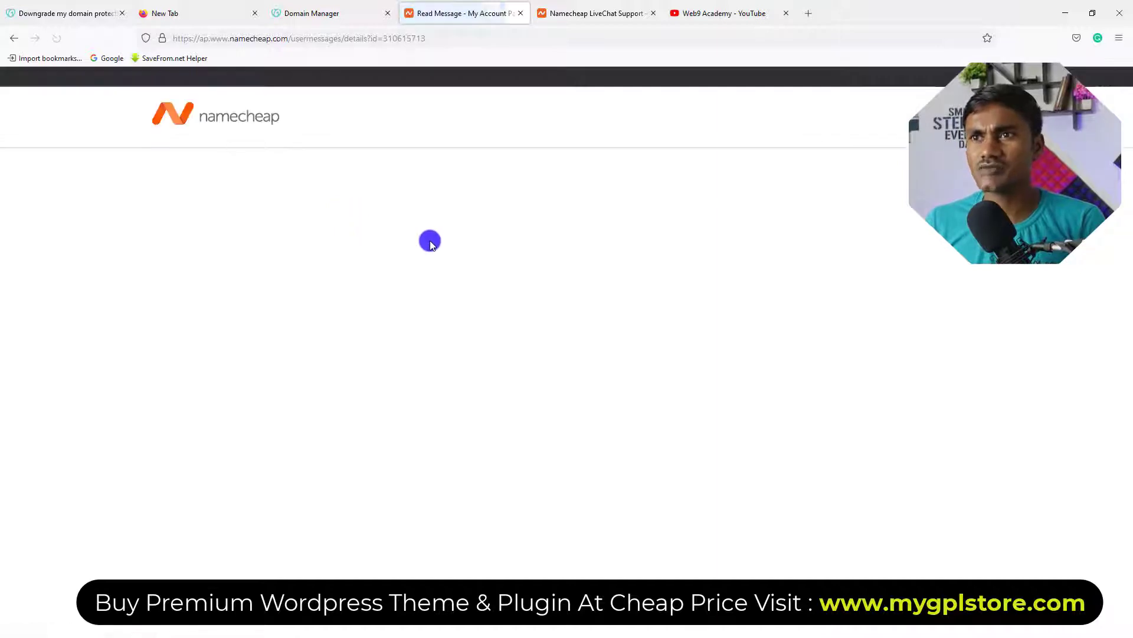
scroll(503, 378, "down", 4)
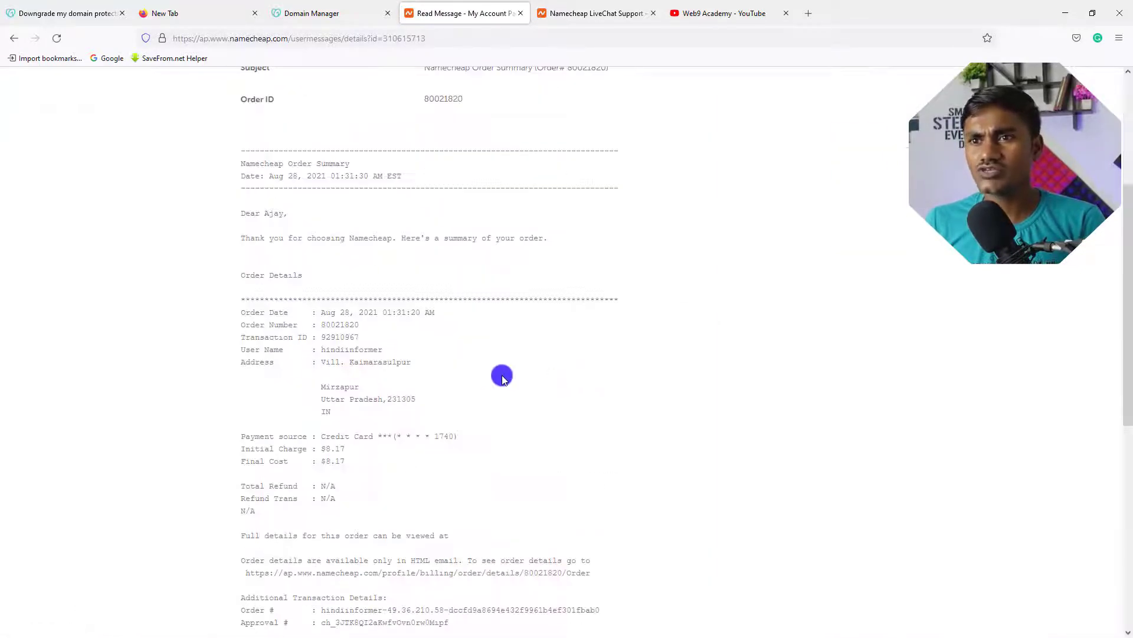
scroll(482, 387, "down", 4)
scroll(504, 386, "up", 8)
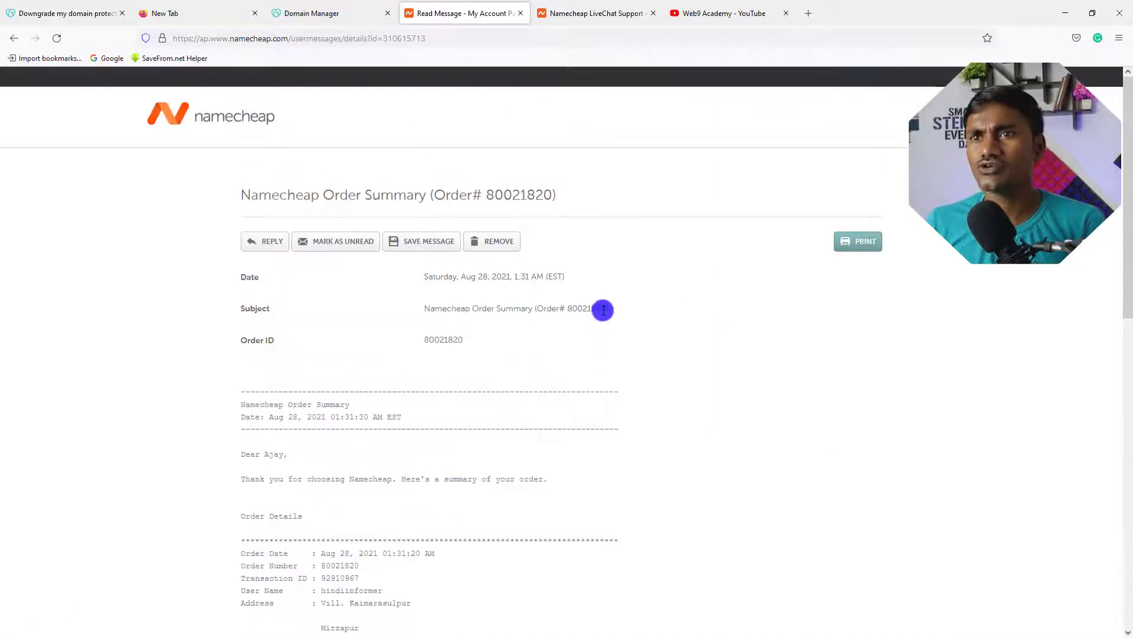